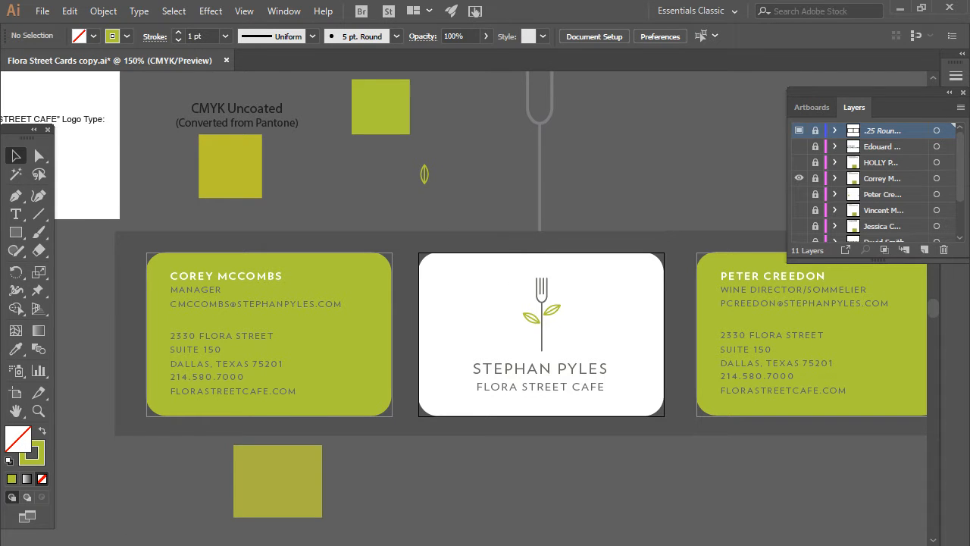
# - Launch File Explorer over Illustrator with Win+E
pyautogui.press('super+e')
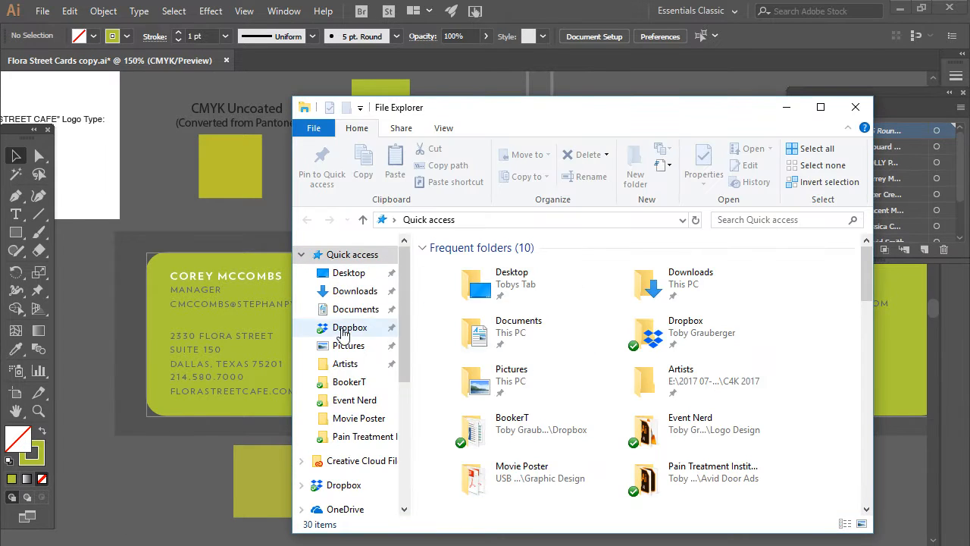
# - Browse BookerT > Avid Extras > Flora Cards and open the Peter Cards and Vincent Cards PDFs
pyautogui.click(350, 382)
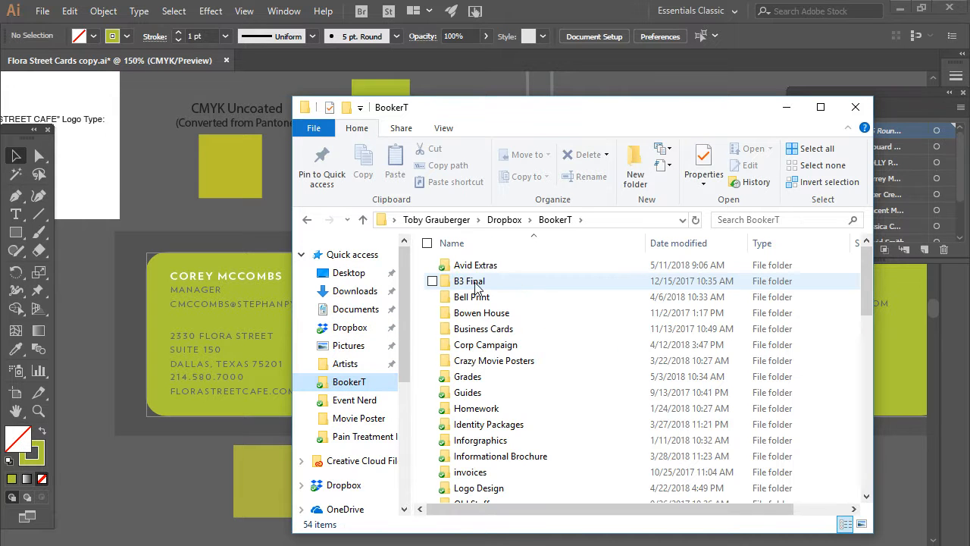
pyautogui.doubleClick(466, 267)
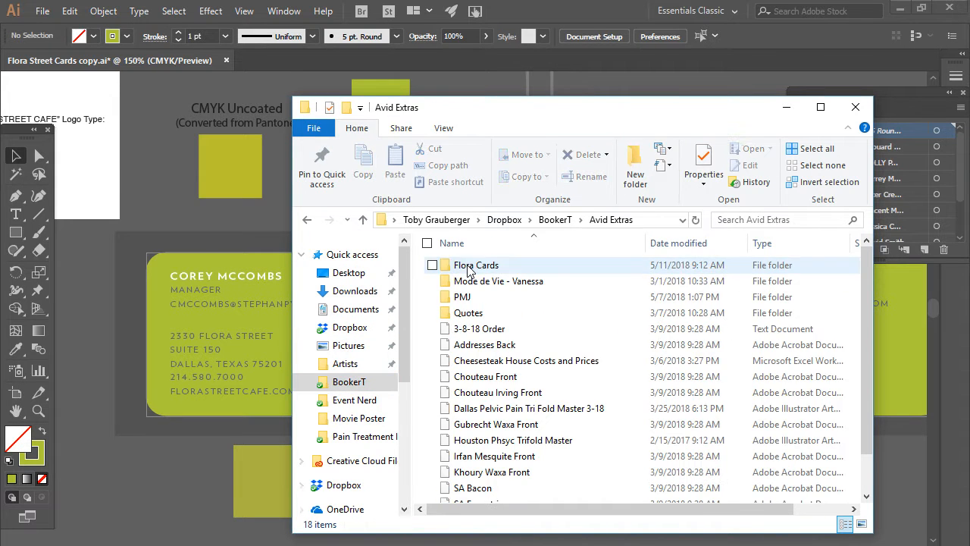
pyautogui.doubleClick(482, 263)
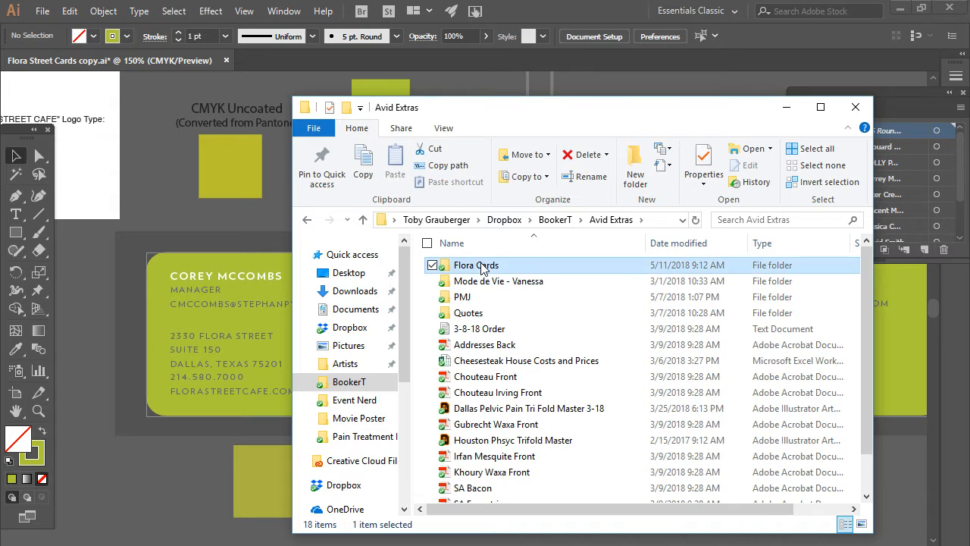
pyautogui.click(475, 280)
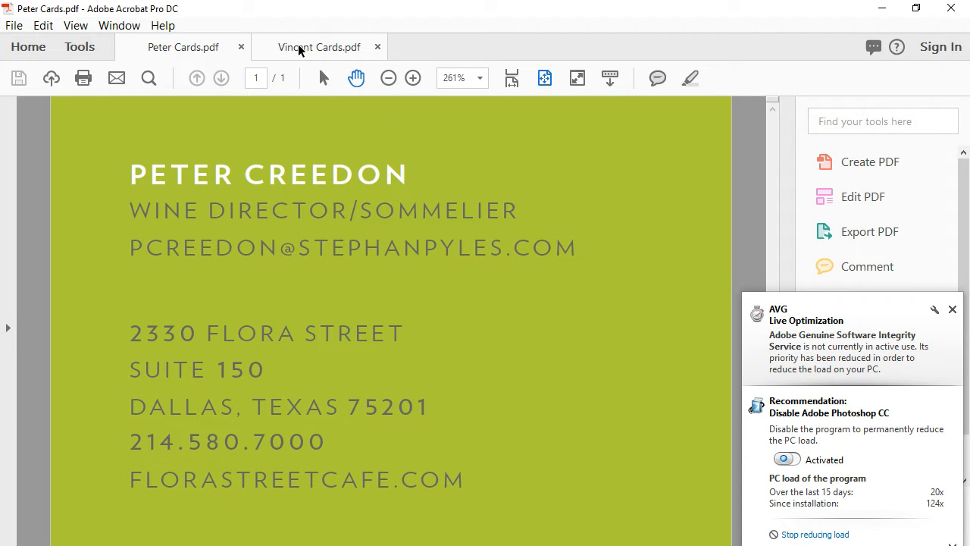
# - Compare the Peter Cards and Vincent Cards PDFs by flipping between their tabs
pyautogui.click(304, 47)
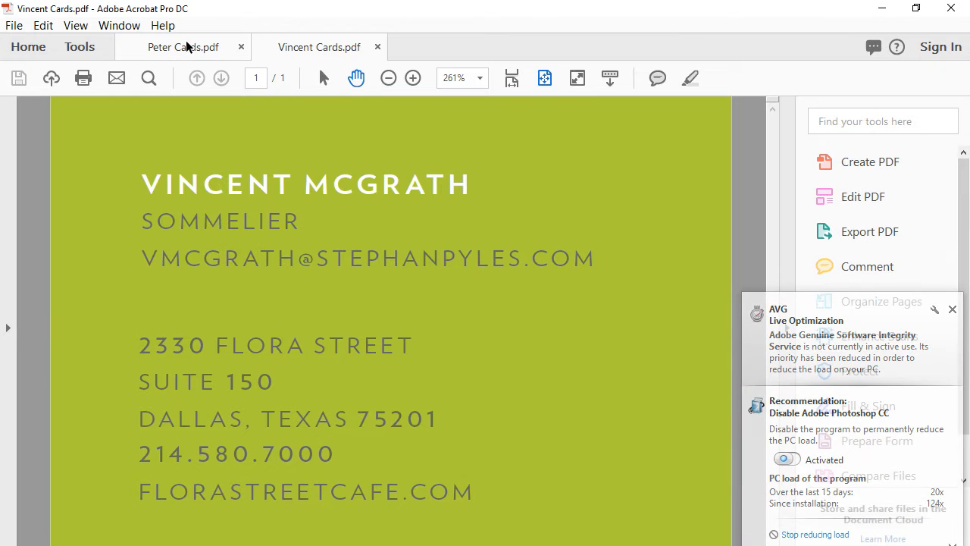
pyautogui.click(187, 45)
pyautogui.click(302, 47)
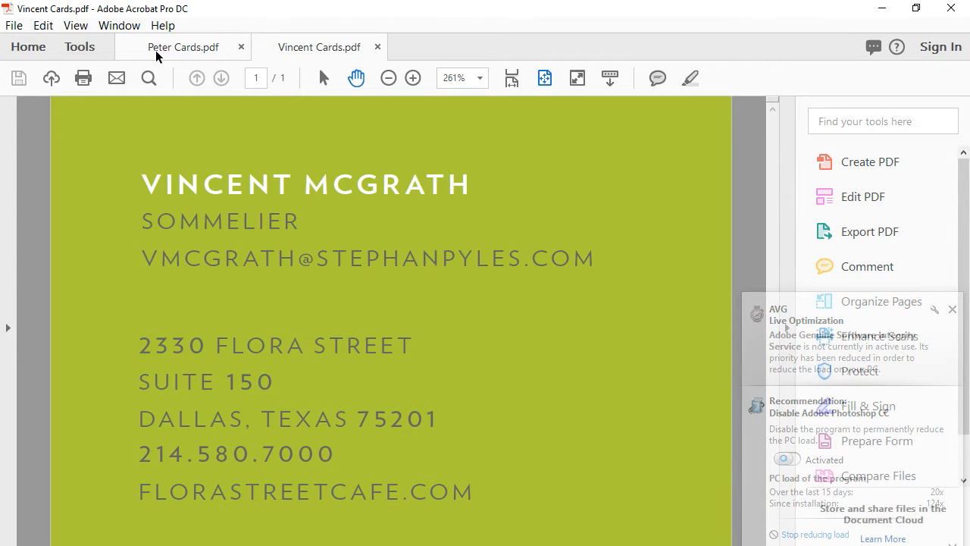
pyautogui.click(159, 49)
pyautogui.click(302, 45)
pyautogui.click(178, 50)
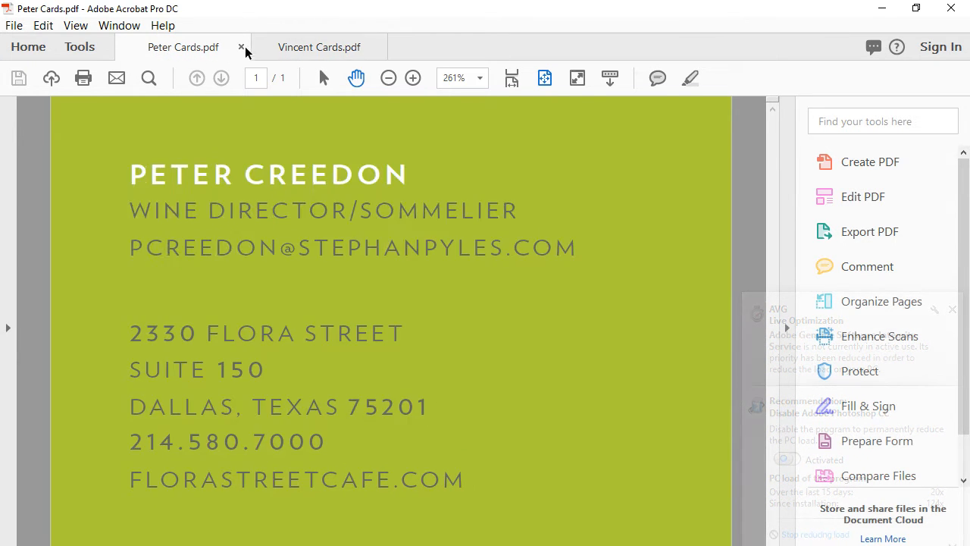
pyautogui.click(295, 48)
pyautogui.click(140, 52)
pyautogui.click(284, 45)
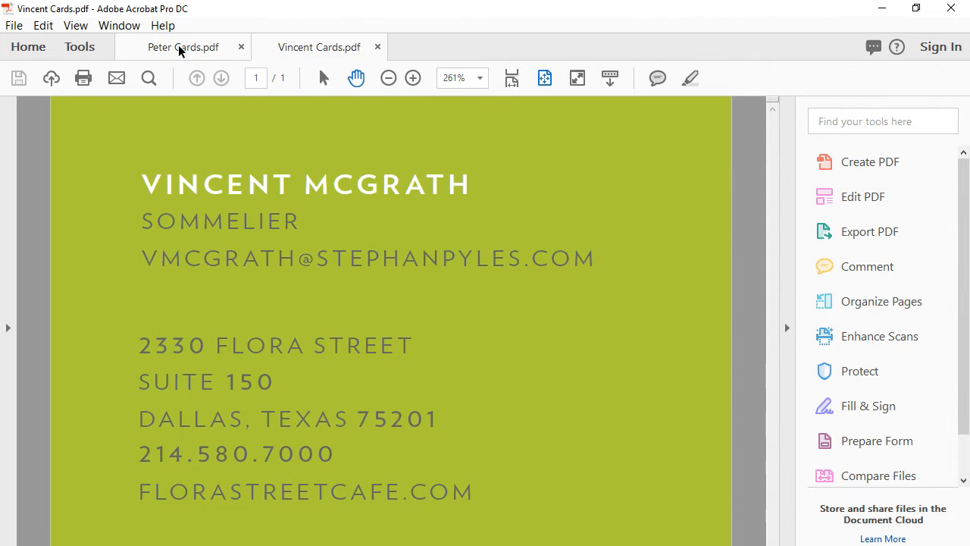
pyautogui.click(147, 47)
pyautogui.click(287, 48)
pyautogui.click(205, 48)
# - Quit Acrobat from the Vincent Cards tab, closing all open tabs
pyautogui.click(286, 48)
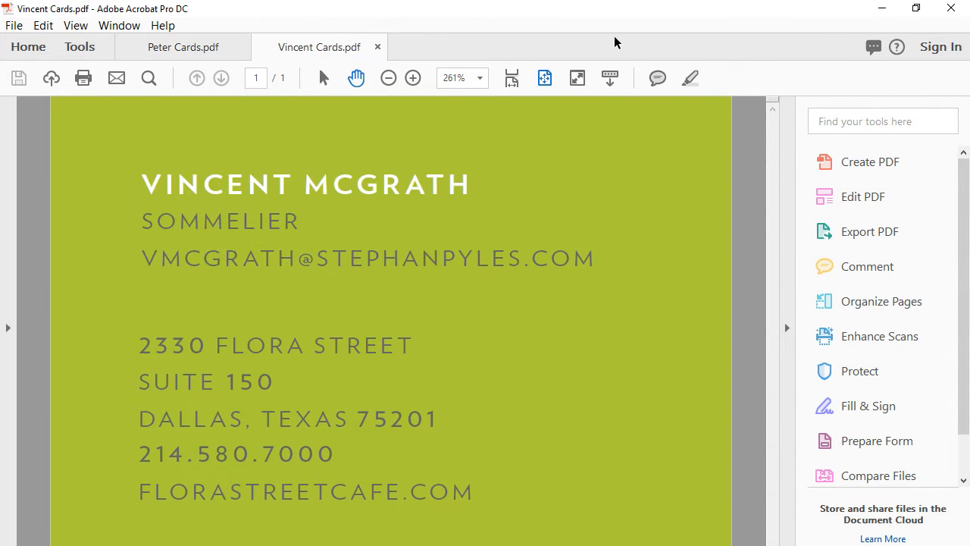
pyautogui.click(953, 9)
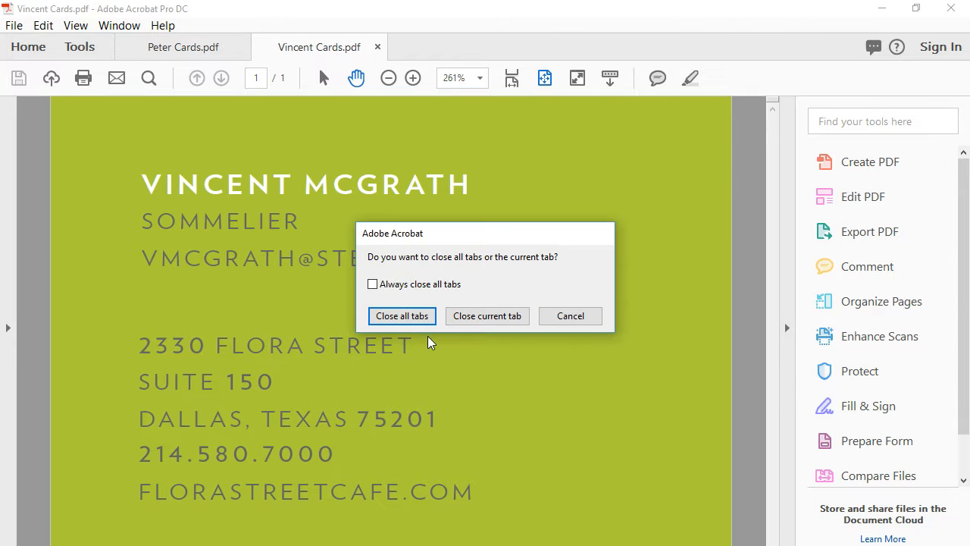
pyautogui.click(403, 317)
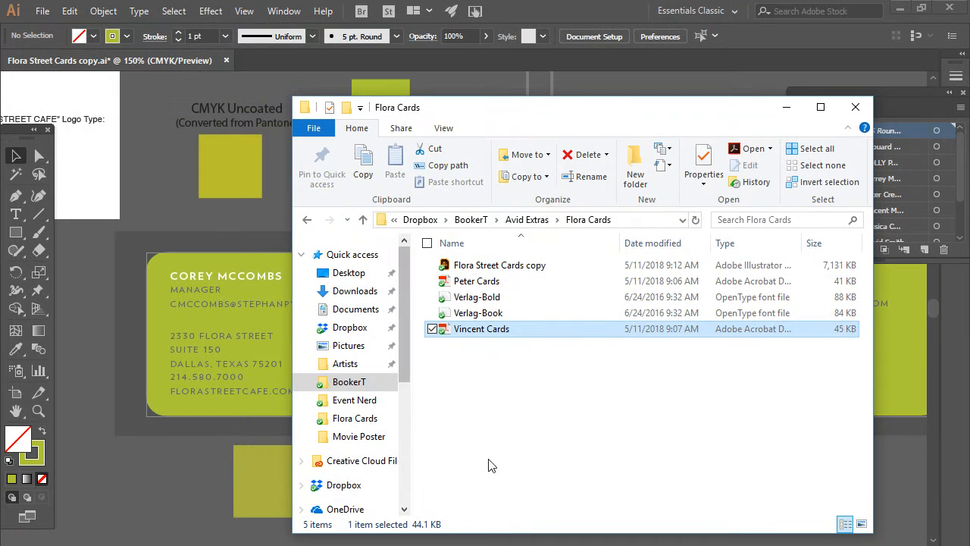
# - Leave the Flora Cards folder and return to the business card document
pyautogui.click(158, 508)
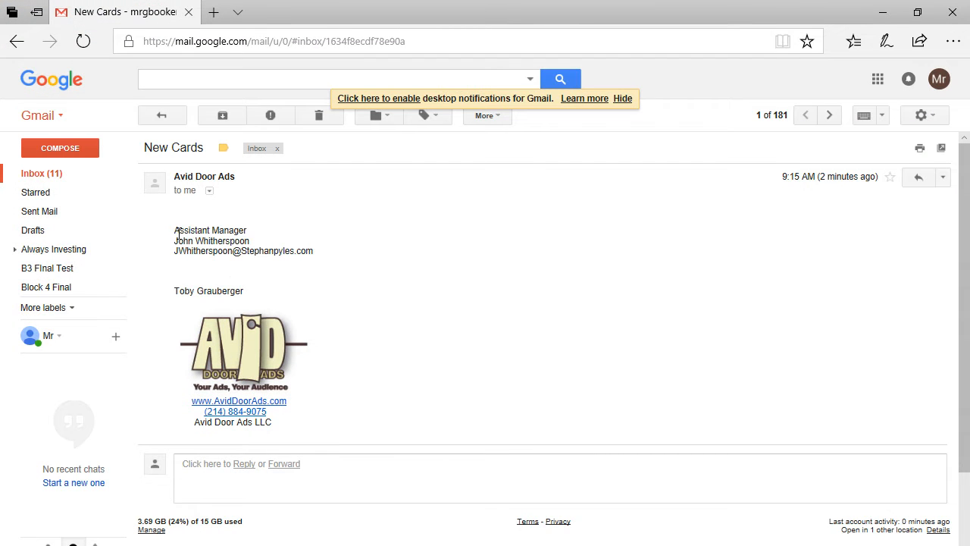
# - Select the new employee's name in the New Cards email
pyautogui.moveTo(172, 242); pyautogui.dragTo(251, 243)
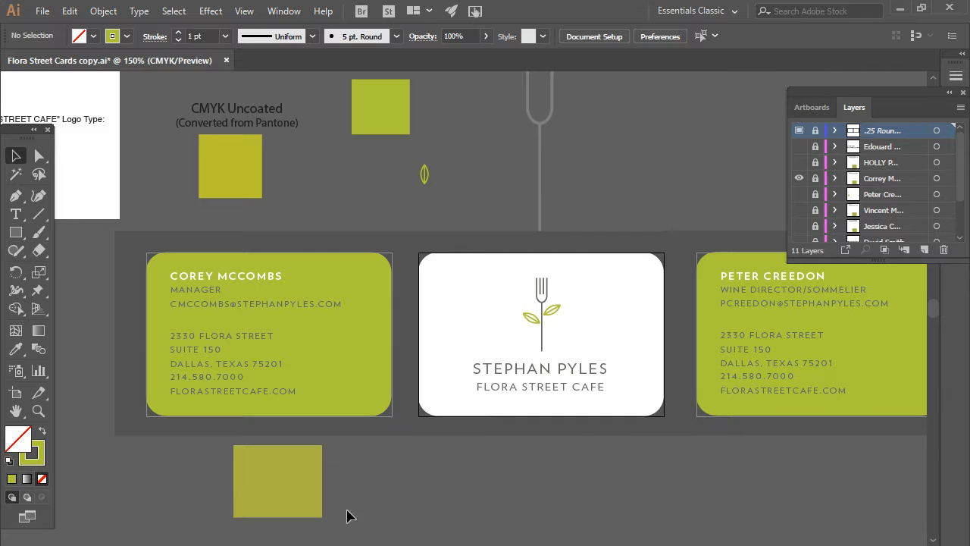
# - Duplicate the manager card's layer, hide the original, unlock the copy and name it after the new employee
pyautogui.click(880, 181)
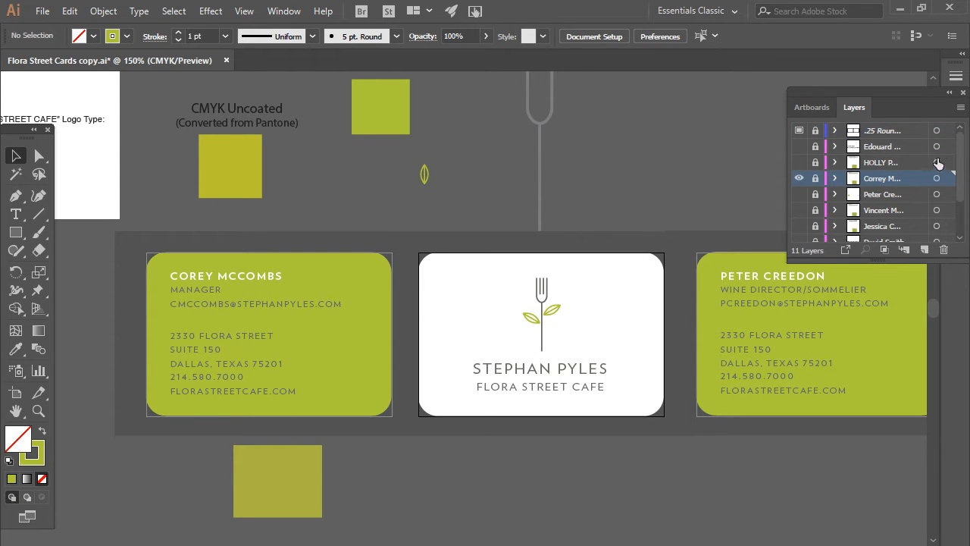
pyautogui.click(960, 108)
pyautogui.click(844, 146)
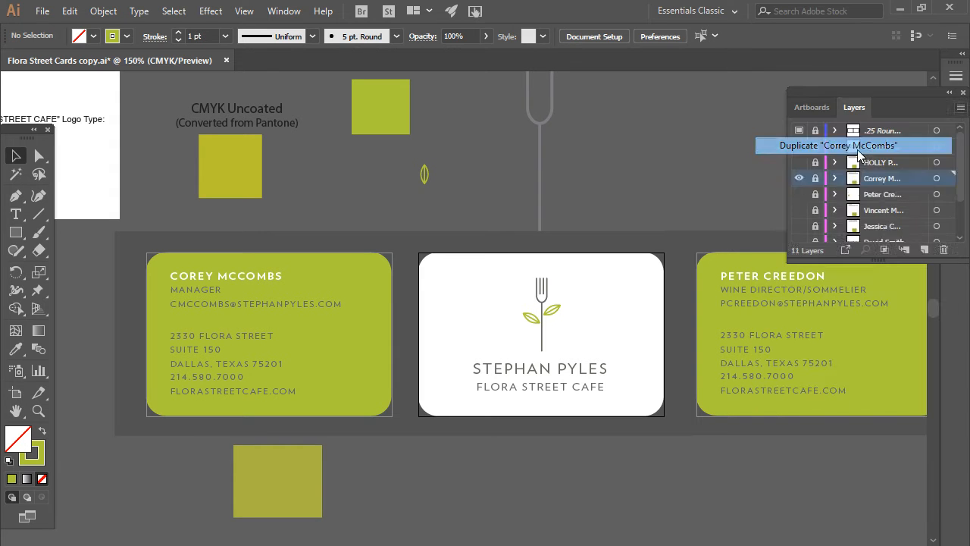
pyautogui.click(798, 194)
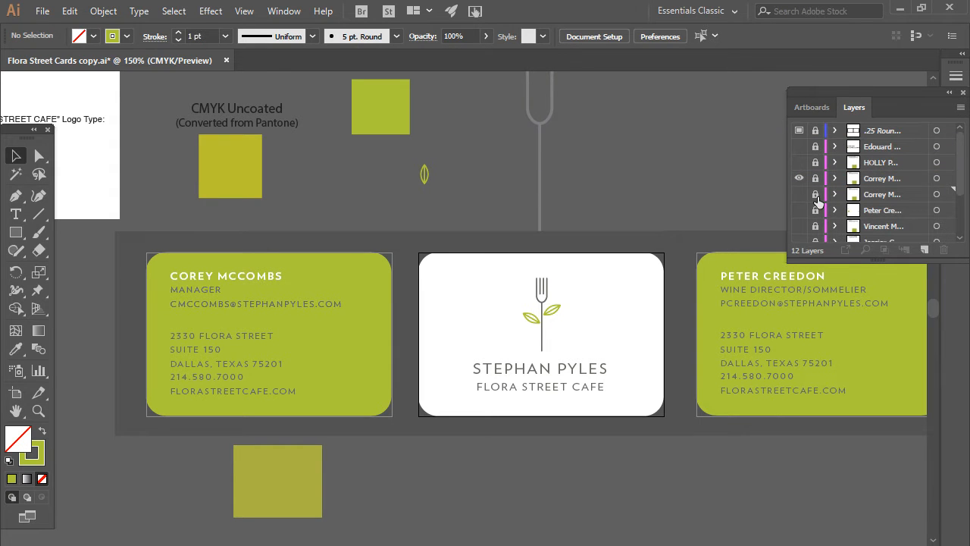
pyautogui.click(816, 181)
pyautogui.doubleClick(883, 181)
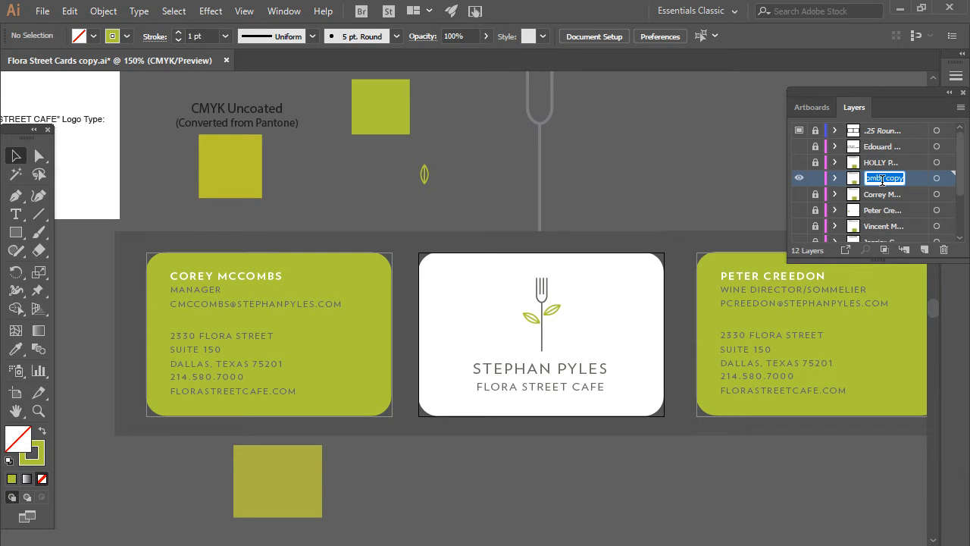
pyautogui.hotkey('ctrl', 'v')
pyautogui.moveTo(789, 194); pyautogui.dragTo(676, 196)
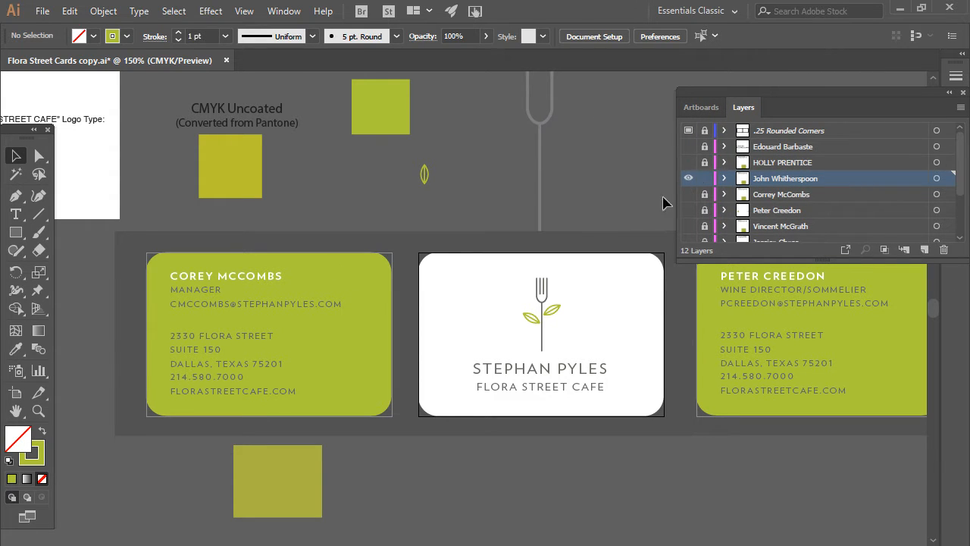
# - Replace the name on the copied manager card with the new employee's name
pyautogui.click(226, 287)
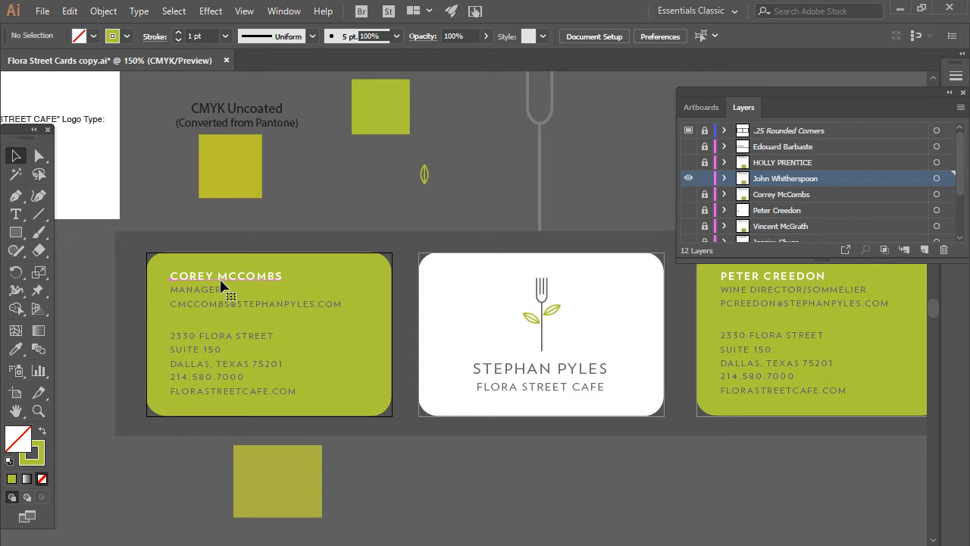
pyautogui.press('t')
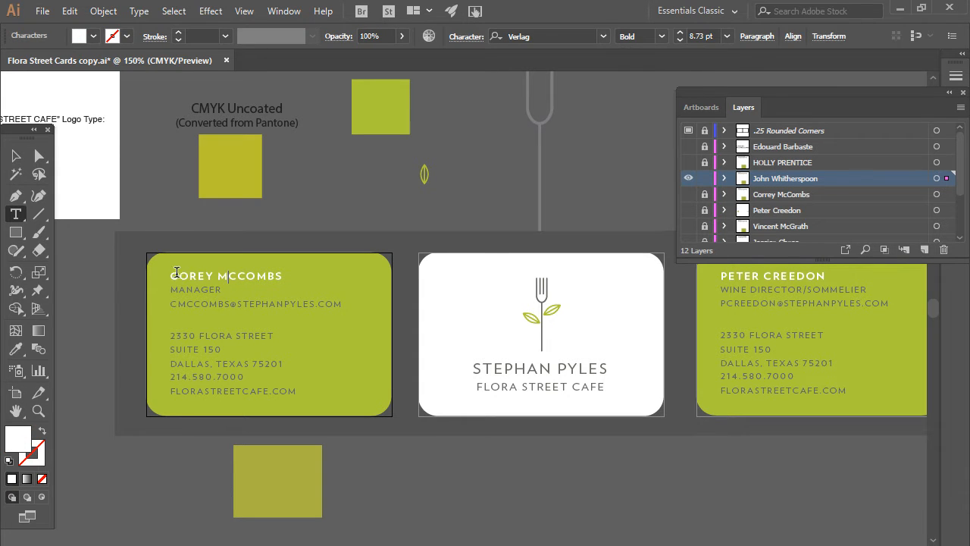
pyautogui.moveTo(171, 274); pyautogui.dragTo(329, 270)
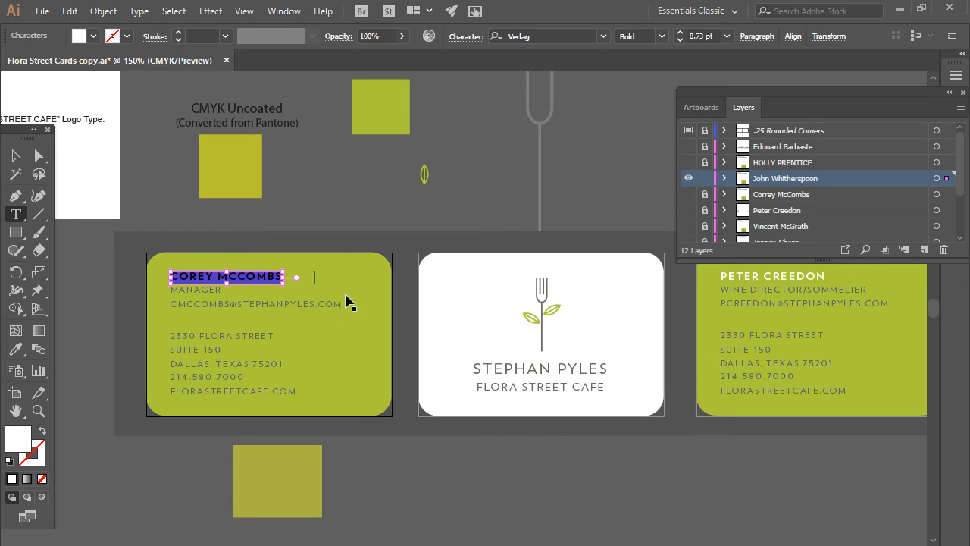
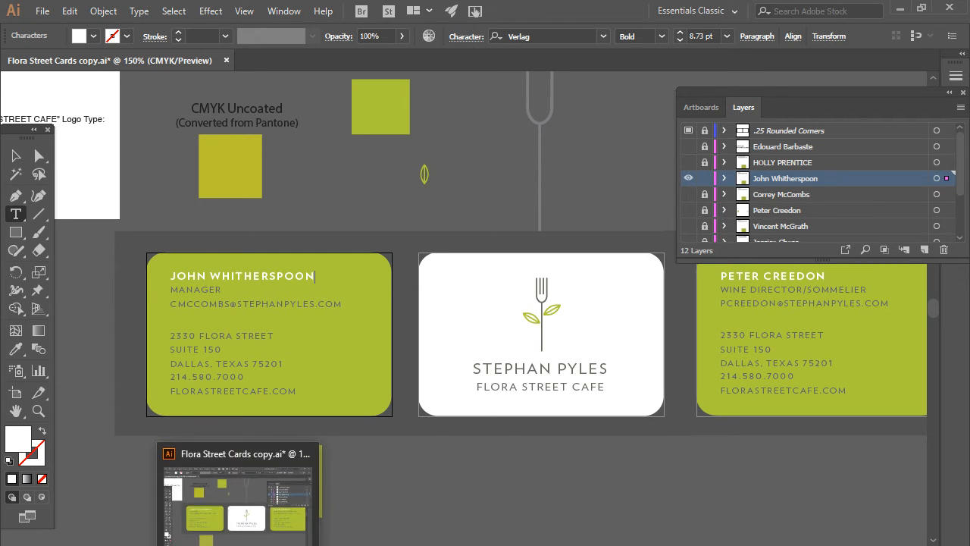
# - Copy 'Assistant Manager' from the email and paste it over MANAGER on the card
pyautogui.click(126, 545)
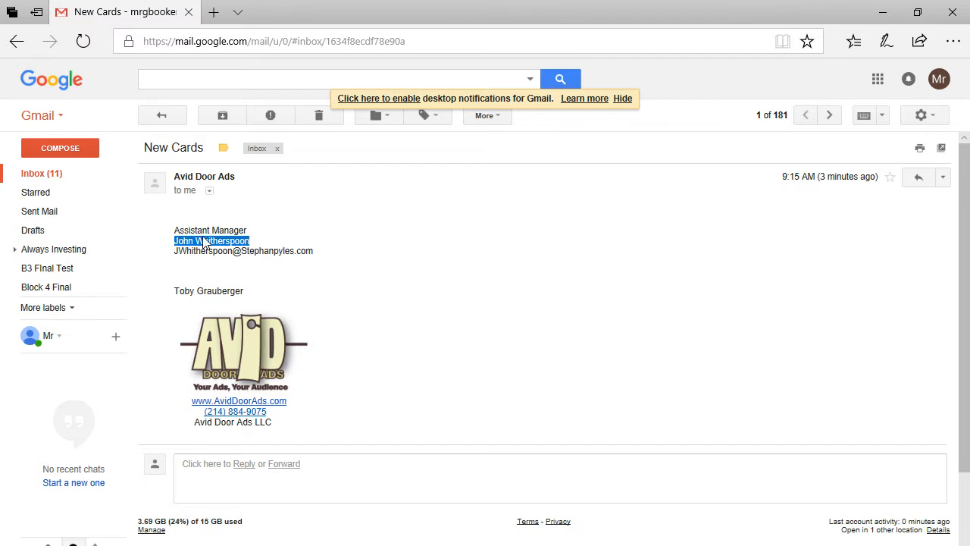
pyautogui.moveTo(175, 229); pyautogui.dragTo(260, 232)
pyautogui.hotkey('ctrl', 'c')
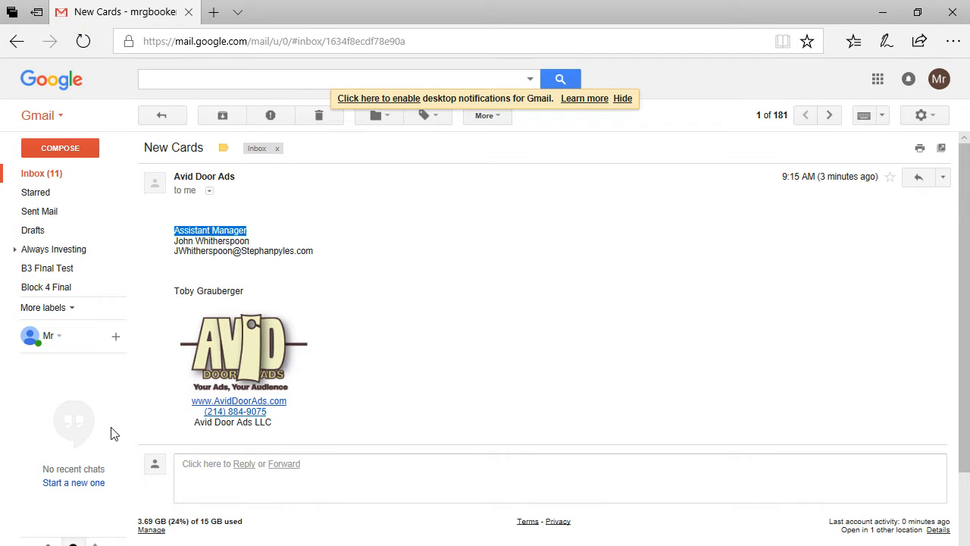
pyautogui.hotkey('alt', 'Tab')
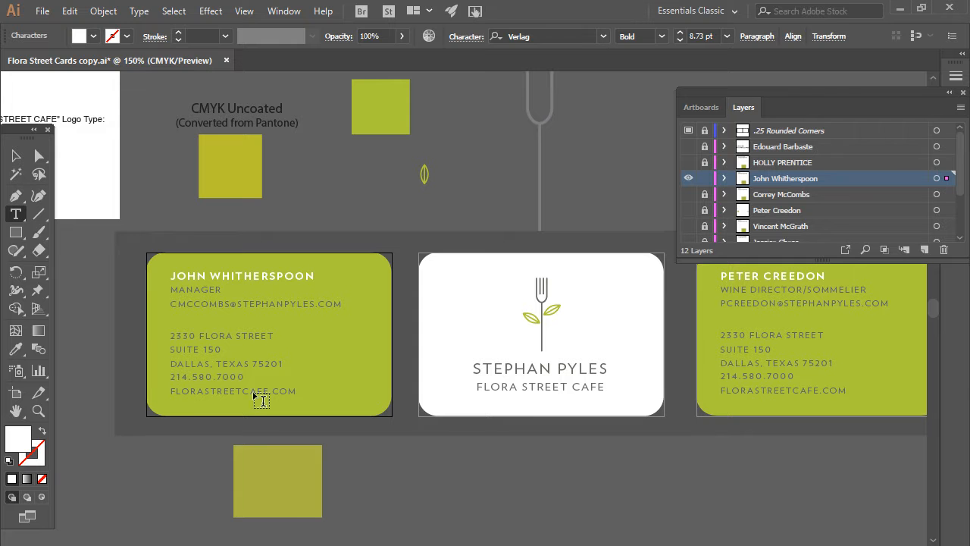
pyautogui.click(174, 299)
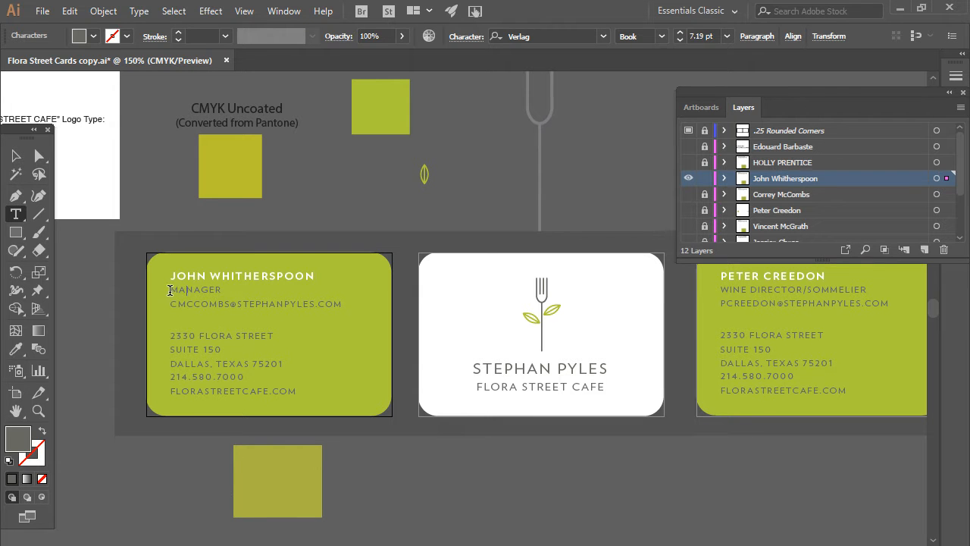
pyautogui.moveTo(175, 289); pyautogui.dragTo(224, 289)
pyautogui.hotkey('ctrl', 'v')
pyautogui.moveTo(253, 289); pyautogui.dragTo(133, 296)
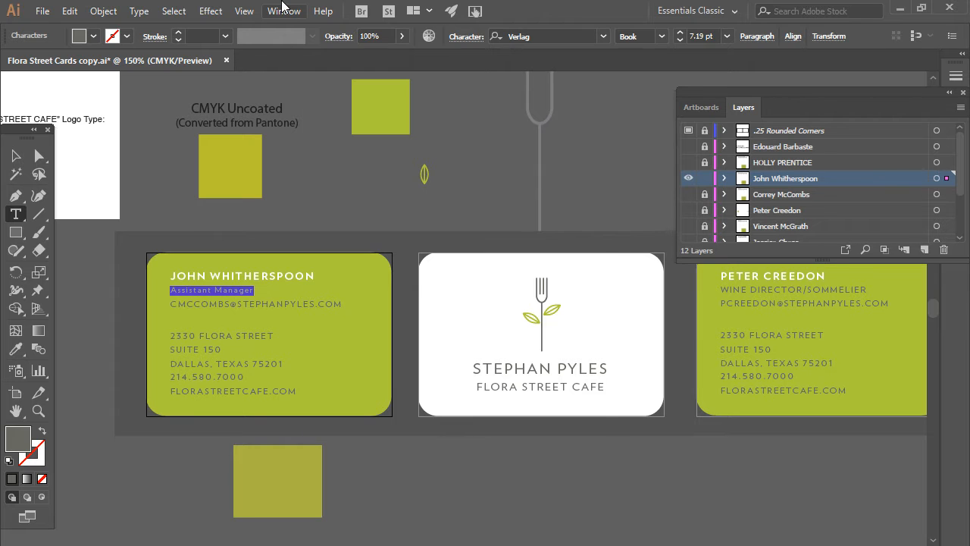
# - Set the Assistant Manager title to All Caps using the Character panel
pyautogui.click(272, 15)
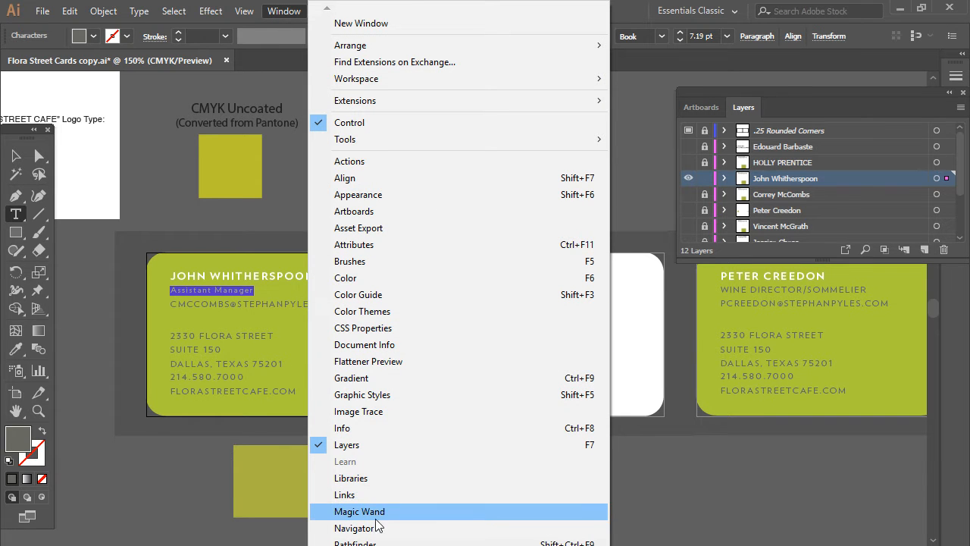
pyautogui.scroll(-7, 459, 280)
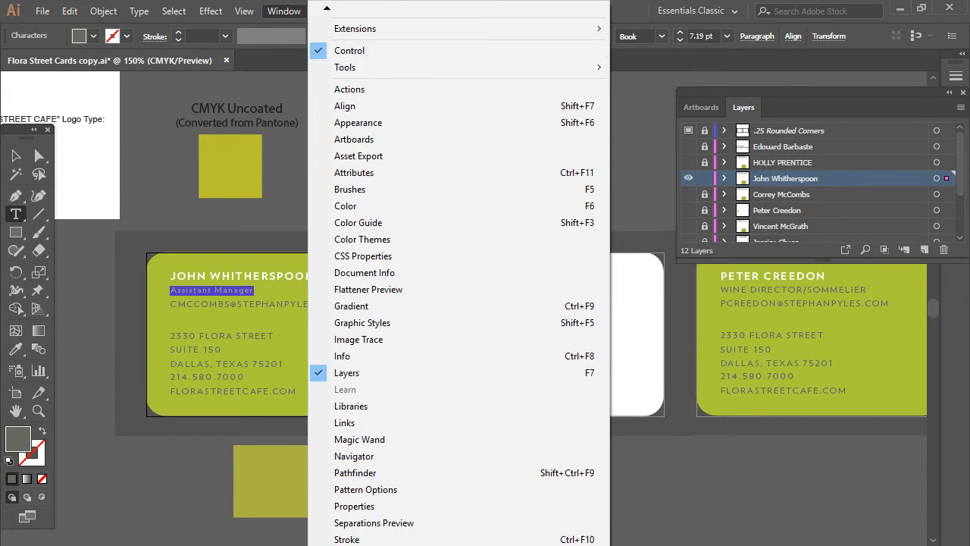
pyautogui.scroll(-3, 459, 303)
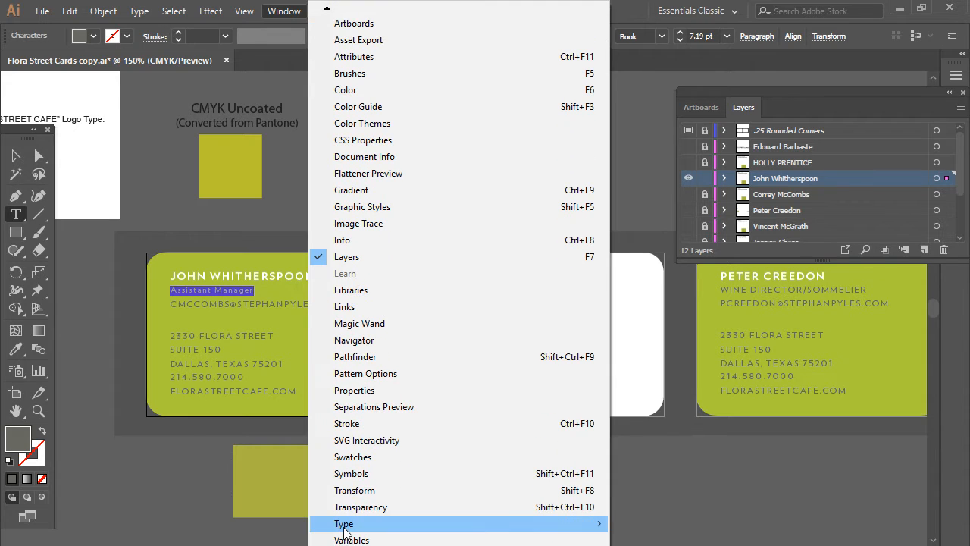
pyautogui.moveTo(348, 523)
pyautogui.click(214, 424)
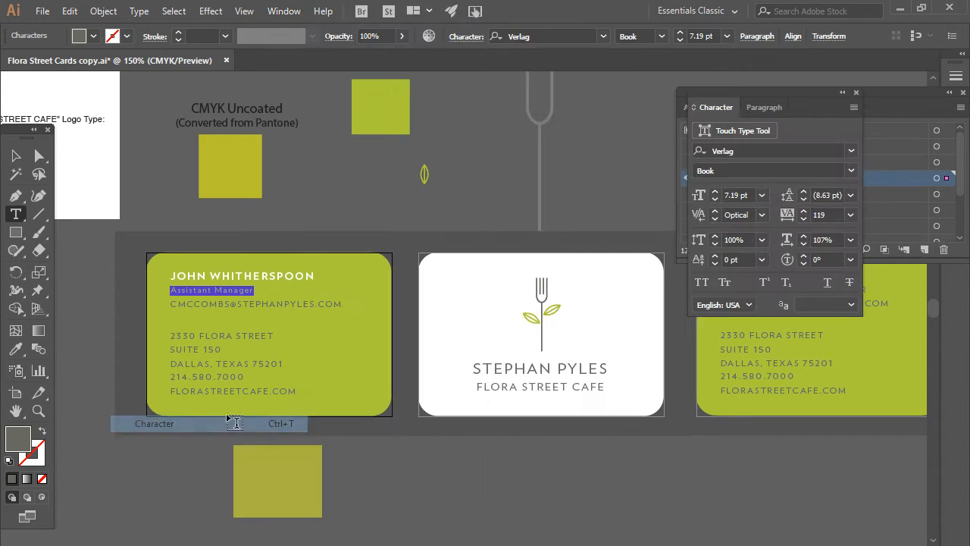
pyautogui.click(702, 284)
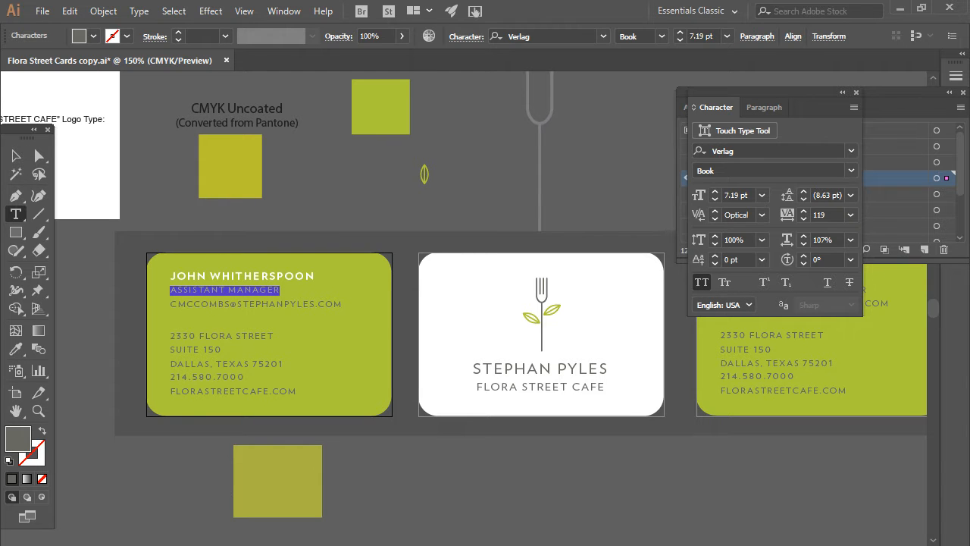
pyautogui.click(156, 539)
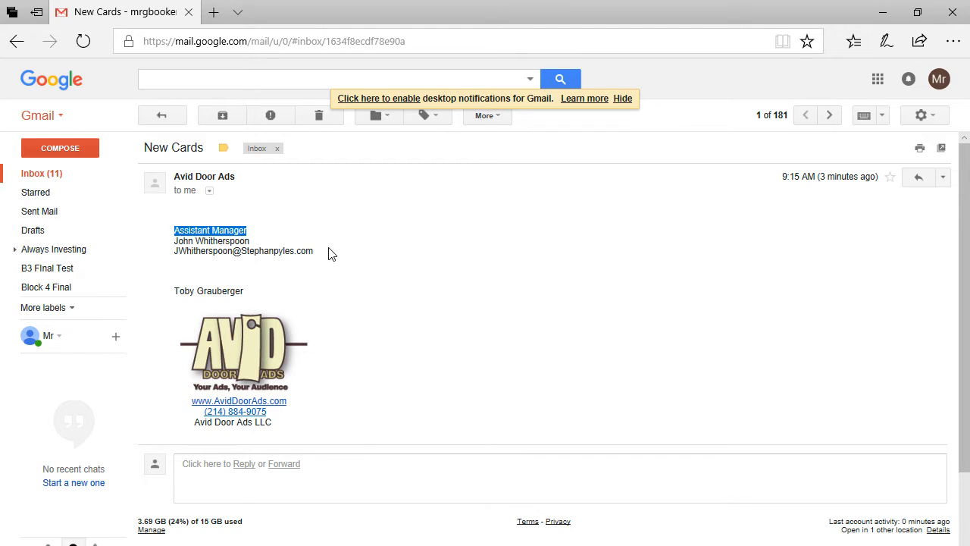
# - Paste the new employee's email address over the card's email line and set it in All Caps
pyautogui.moveTo(325, 254); pyautogui.dragTo(170, 258)
pyautogui.hotkey('ctrl', 'c')
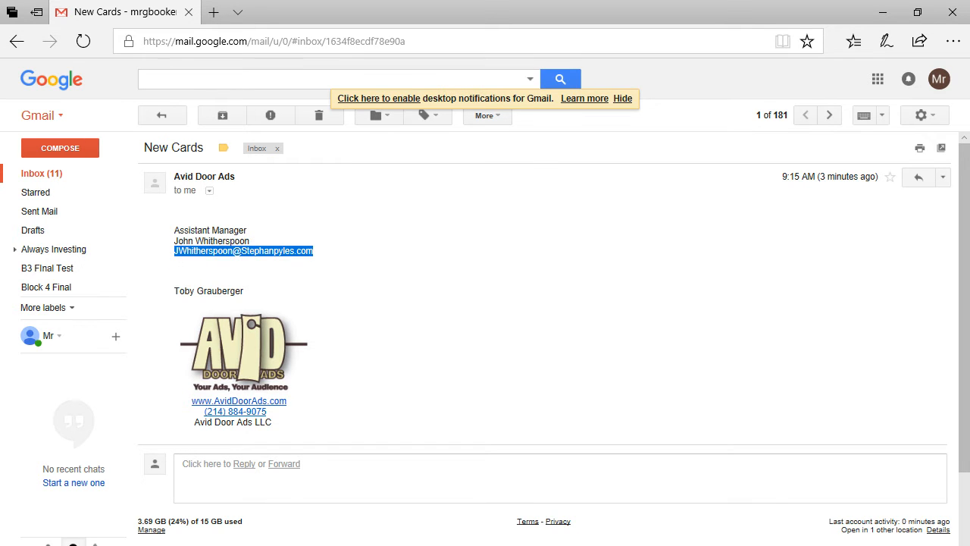
pyautogui.click(270, 540)
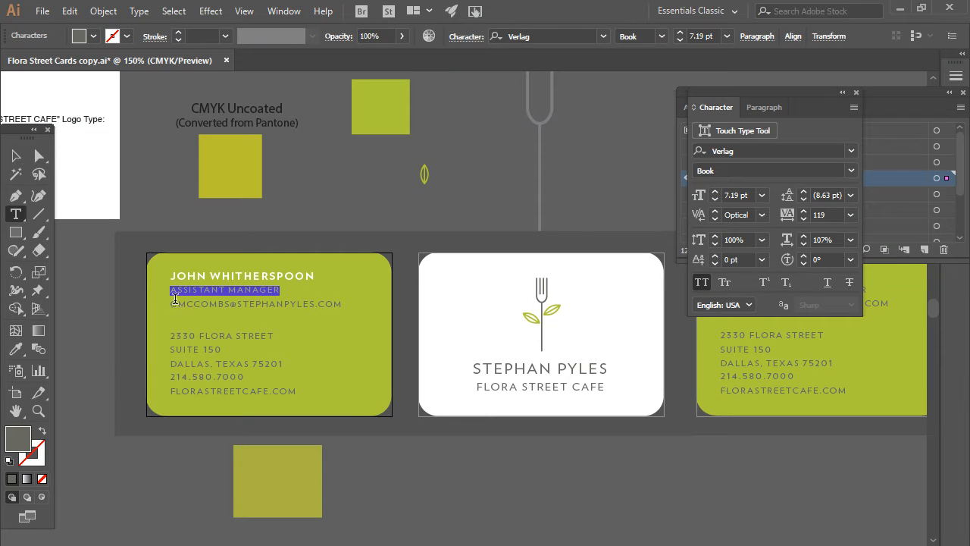
pyautogui.moveTo(171, 303); pyautogui.dragTo(350, 304)
pyautogui.hotkey('ctrl', 'v')
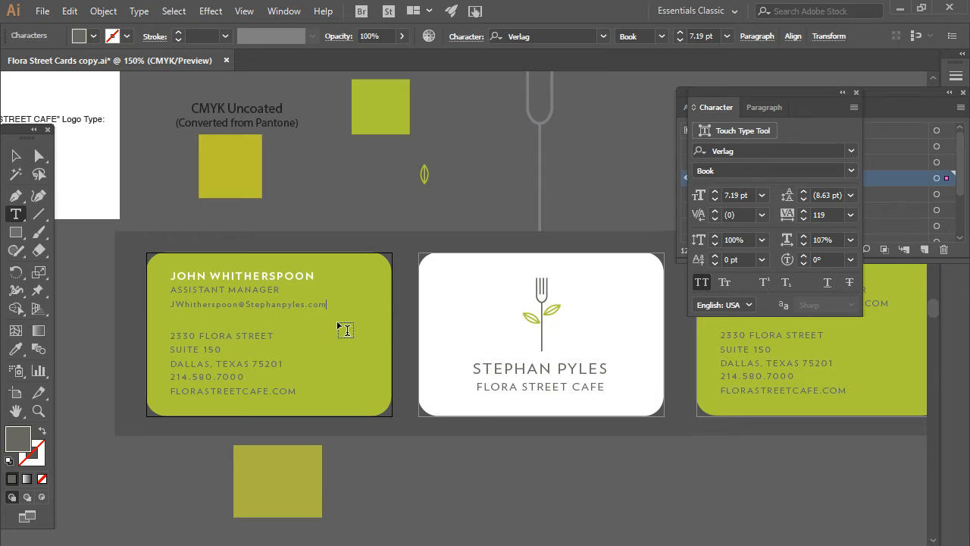
pyautogui.moveTo(313, 313); pyautogui.dragTo(103, 336)
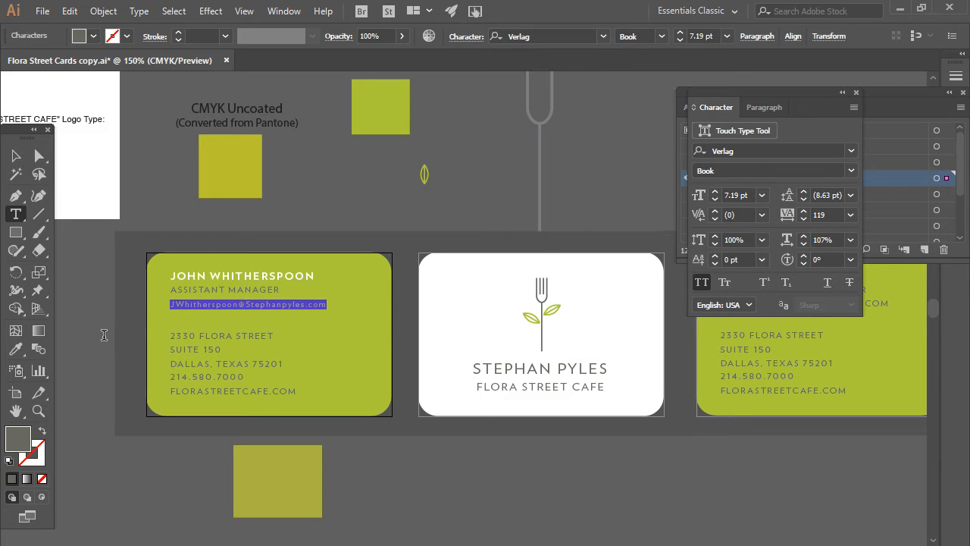
pyautogui.click(702, 282)
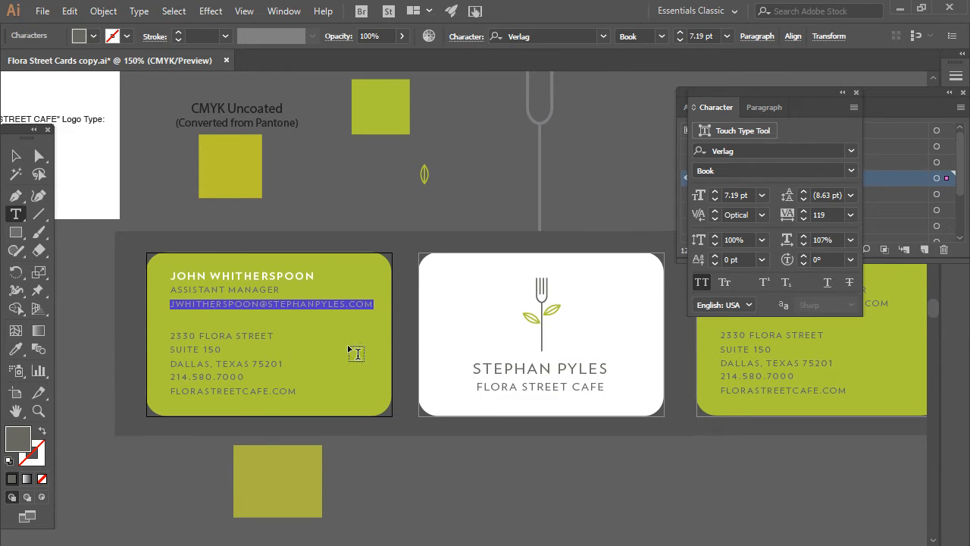
pyautogui.click(15, 155)
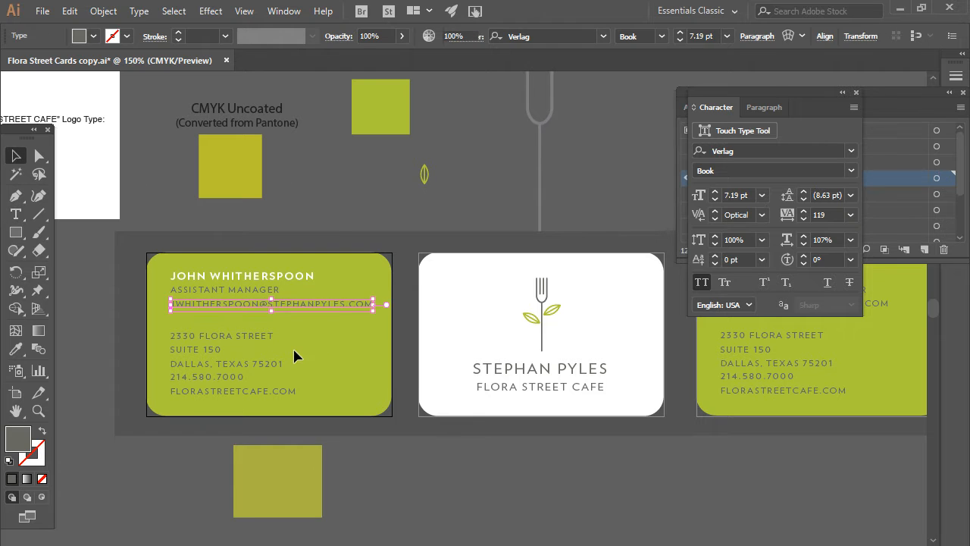
pyautogui.click(256, 402)
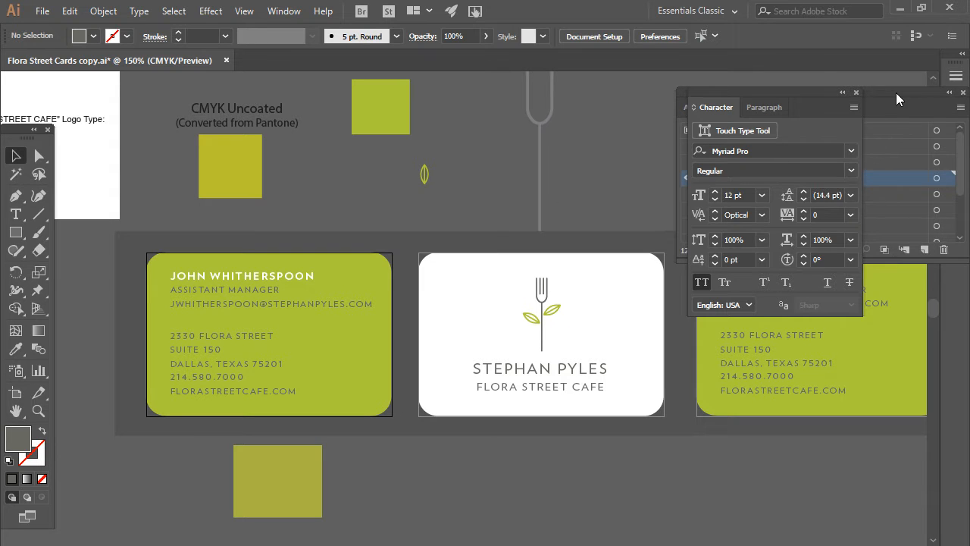
pyautogui.moveTo(896, 92); pyautogui.dragTo(896, 131)
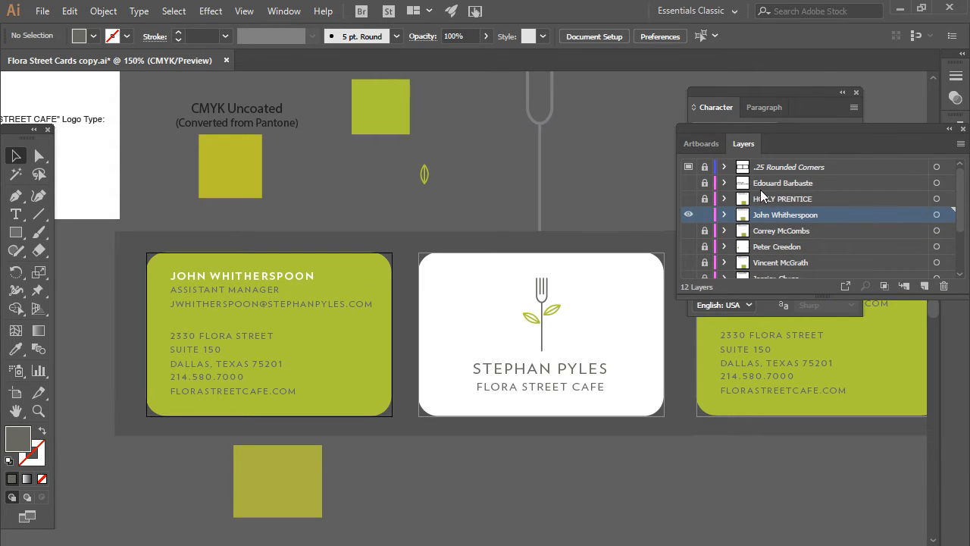
pyautogui.click(704, 166)
pyautogui.click(477, 250)
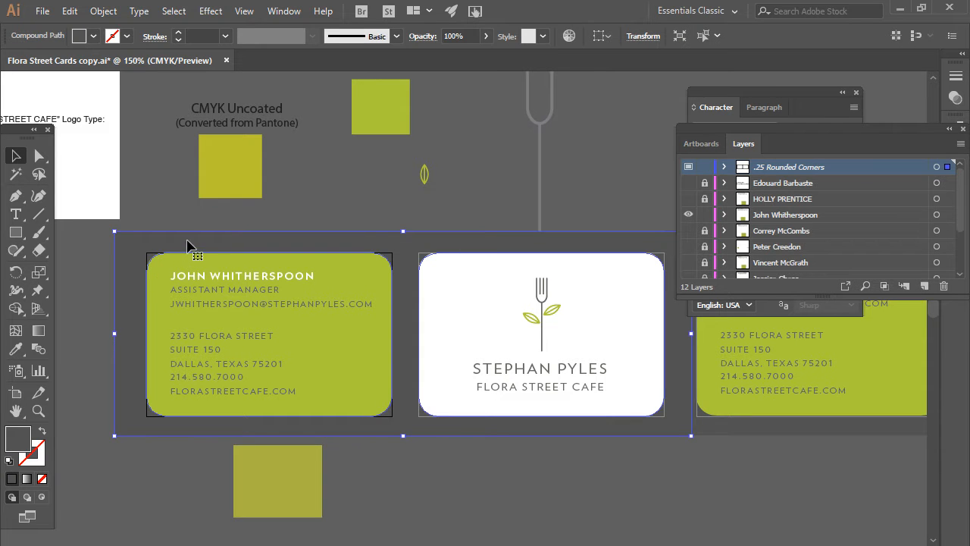
pyautogui.moveTo(189, 244); pyautogui.dragTo(169, 118)
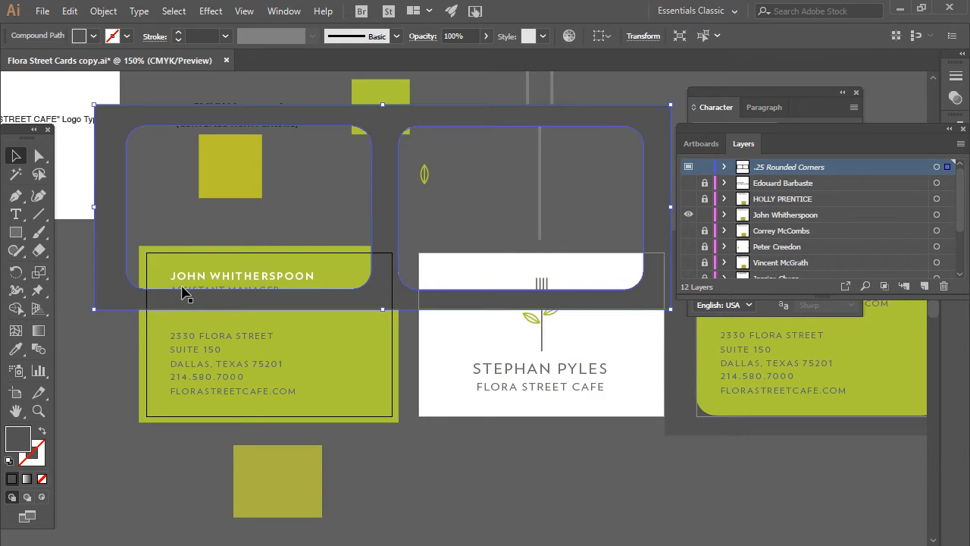
pyautogui.moveTo(103, 233); pyautogui.dragTo(114, 279)
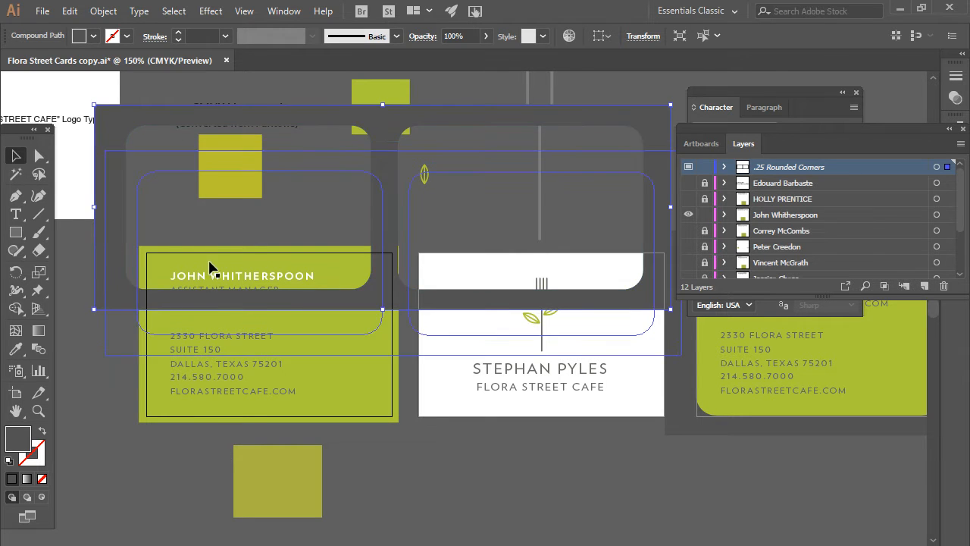
pyautogui.hotkey('ctrl', 'z')
pyautogui.hotkey('ctrl', 'z')
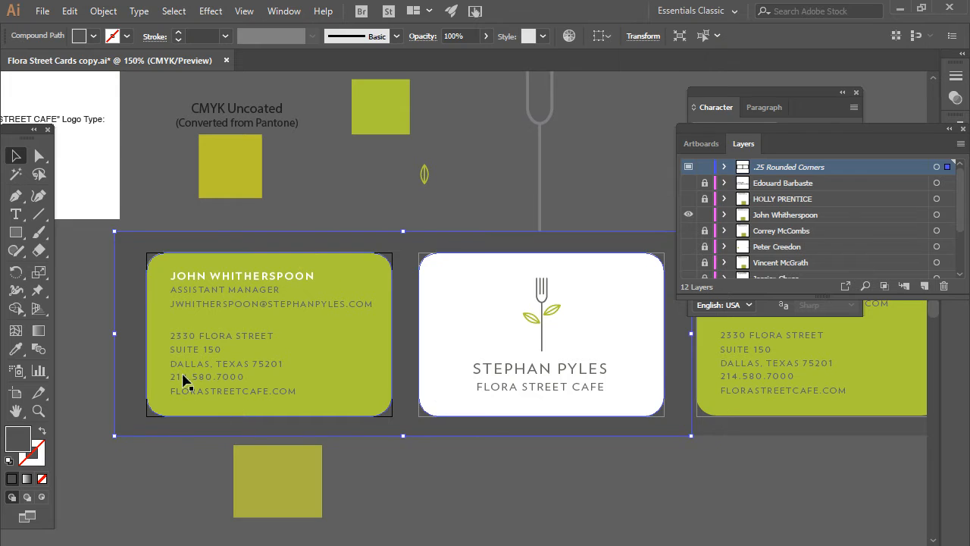
pyautogui.click(379, 240)
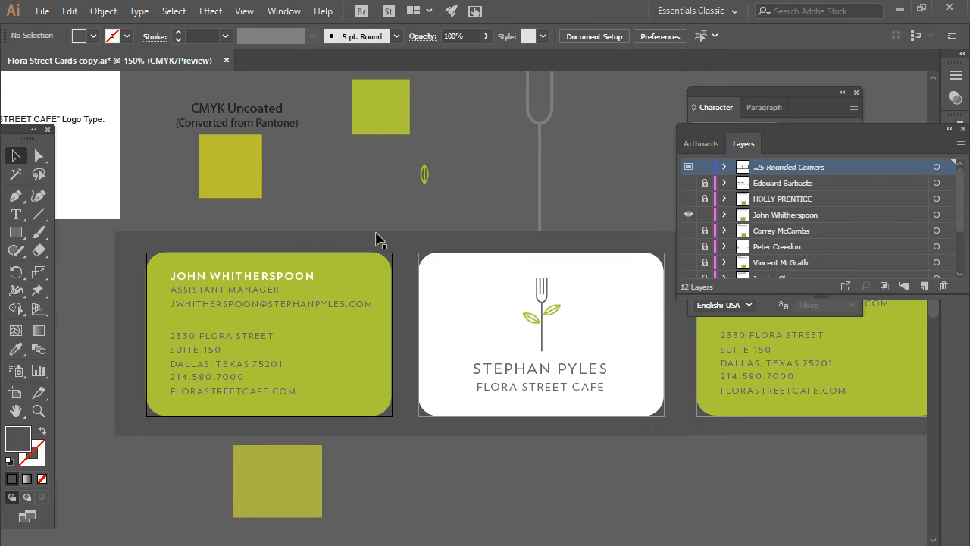
pyautogui.click(689, 168)
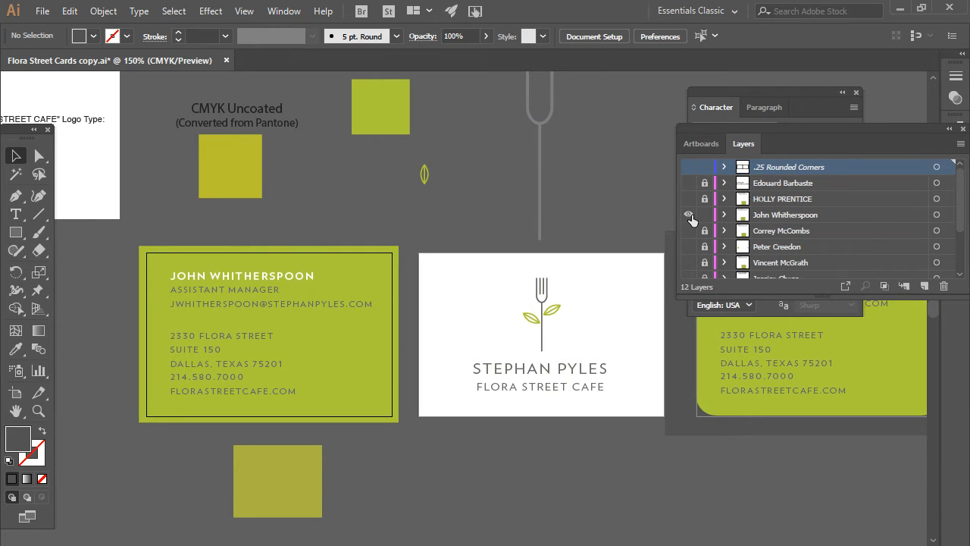
pyautogui.keyDown('ctrl'); pyautogui.click(688, 168); pyautogui.keyUp('ctrl')
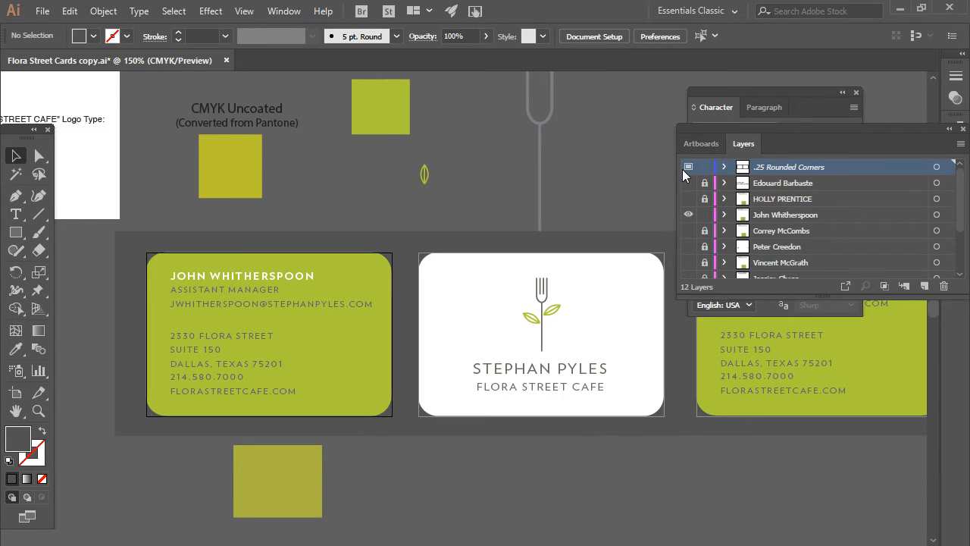
pyautogui.click(705, 167)
pyautogui.doubleClick(743, 167)
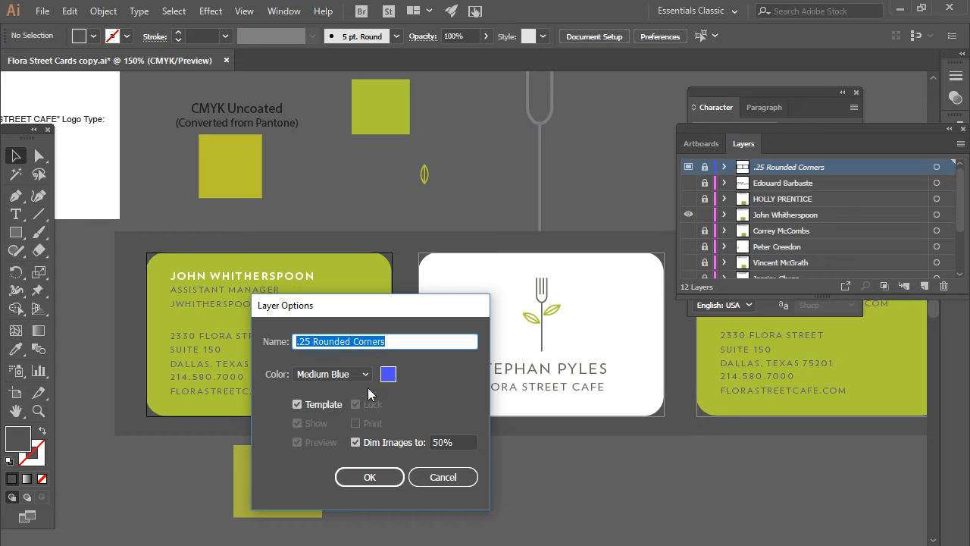
pyautogui.click(297, 404)
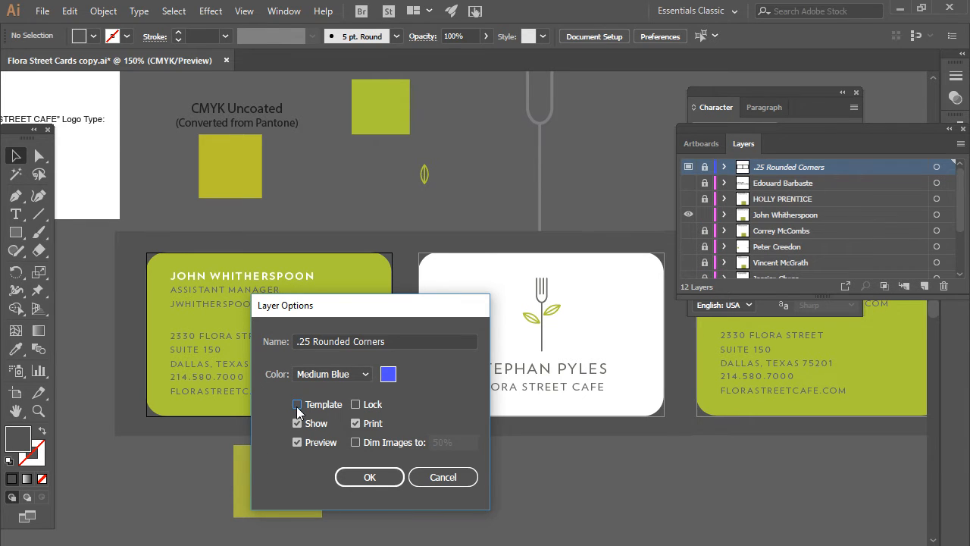
pyautogui.click(297, 406)
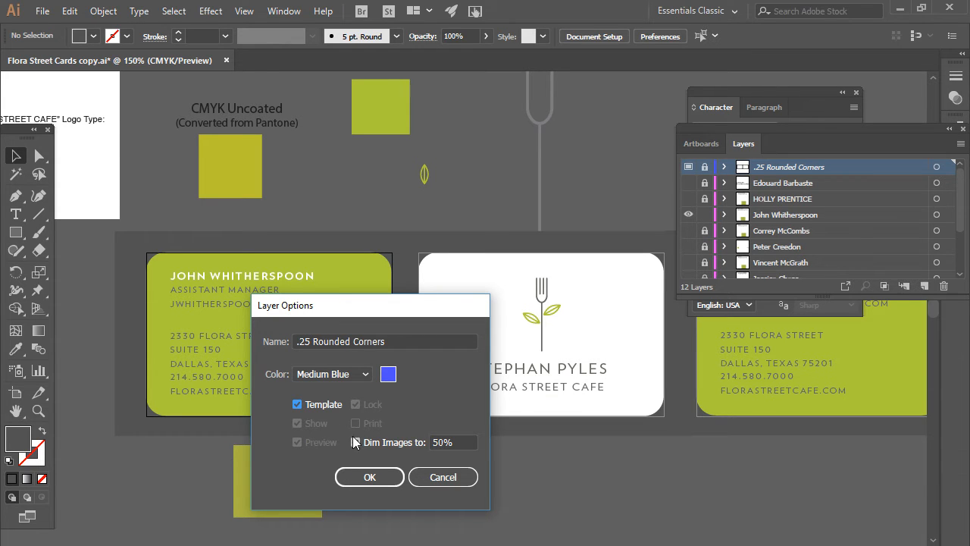
pyautogui.click(354, 481)
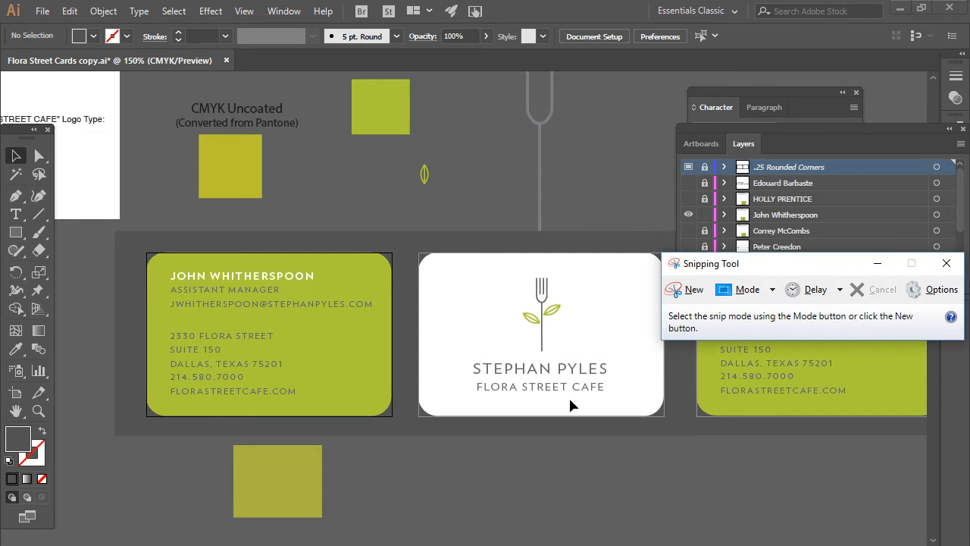
# - Snip the green and white card pair, then close the snip without saving
pyautogui.click(673, 292)
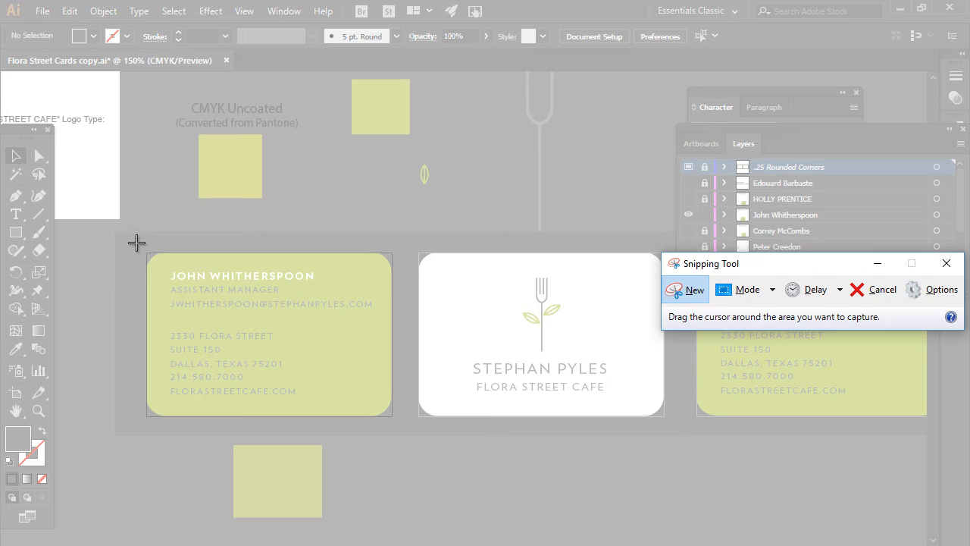
pyautogui.moveTo(140, 240); pyautogui.dragTo(678, 428)
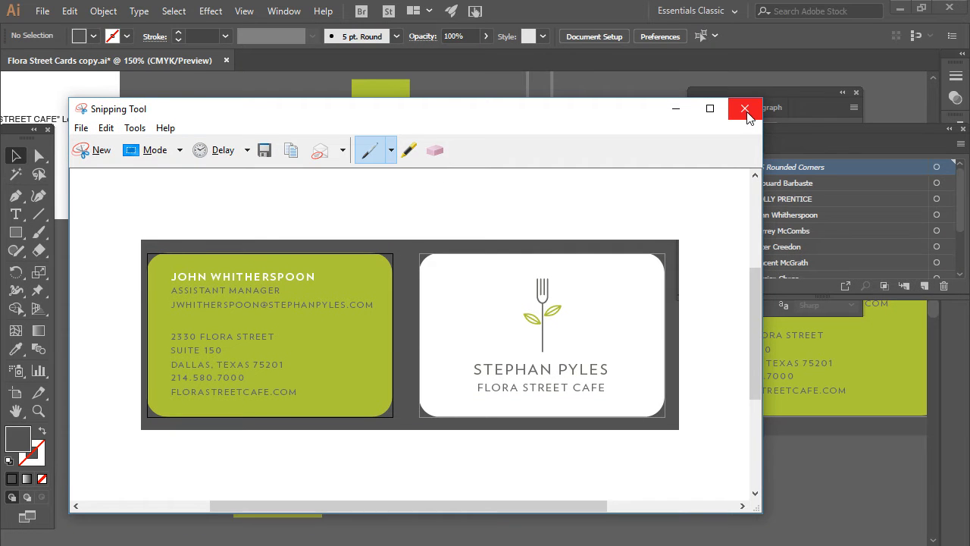
pyautogui.click(745, 110)
pyautogui.click(480, 326)
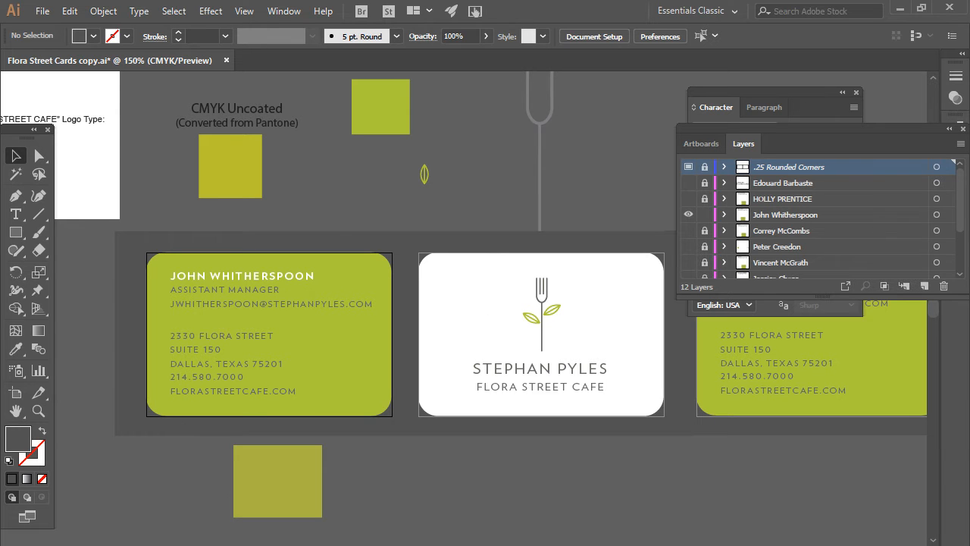
pyautogui.moveTo(126, 545)
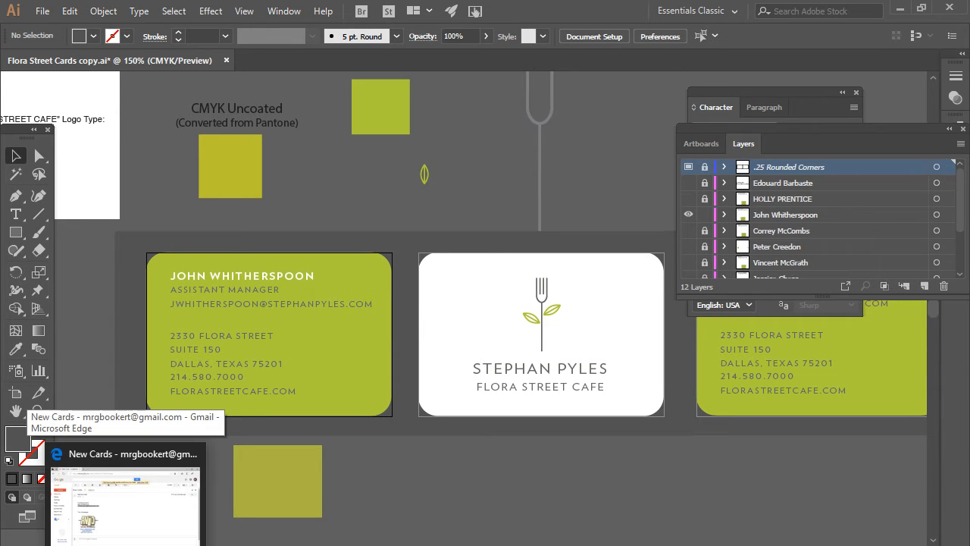
pyautogui.click(163, 545)
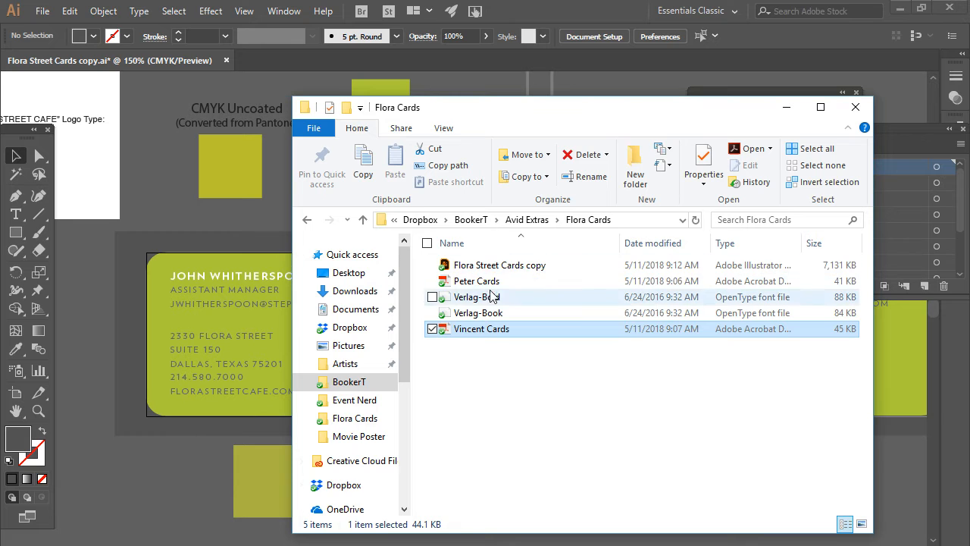
pyautogui.click(494, 282)
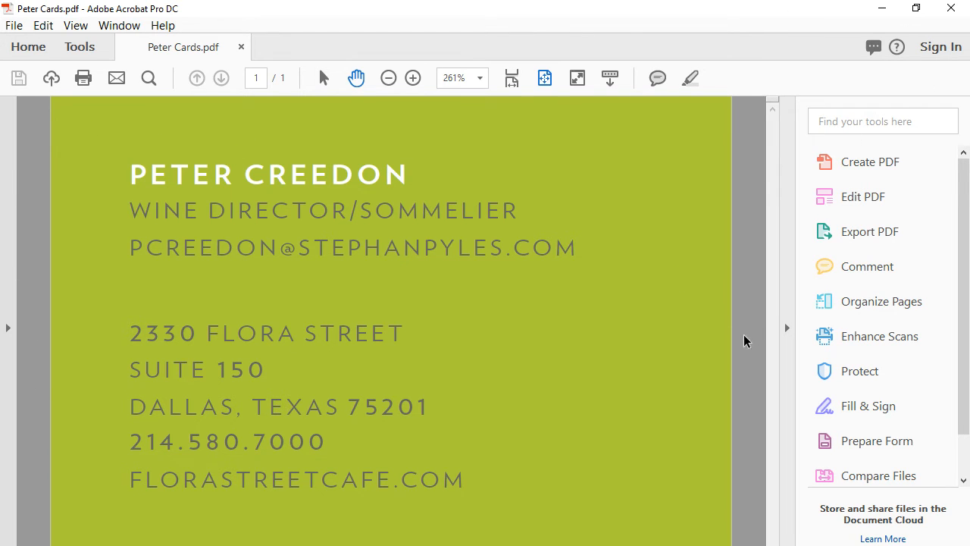
pyautogui.click(950, 8)
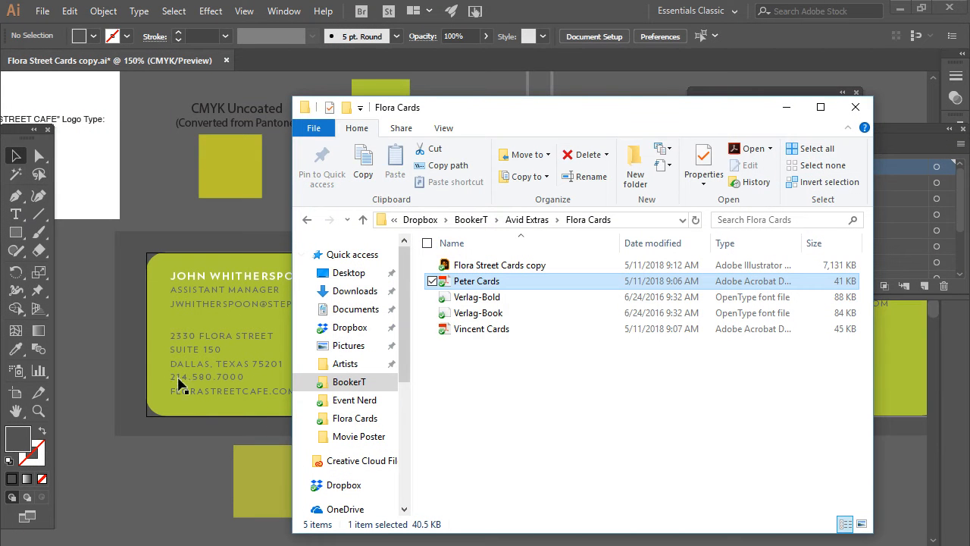
pyautogui.click(787, 110)
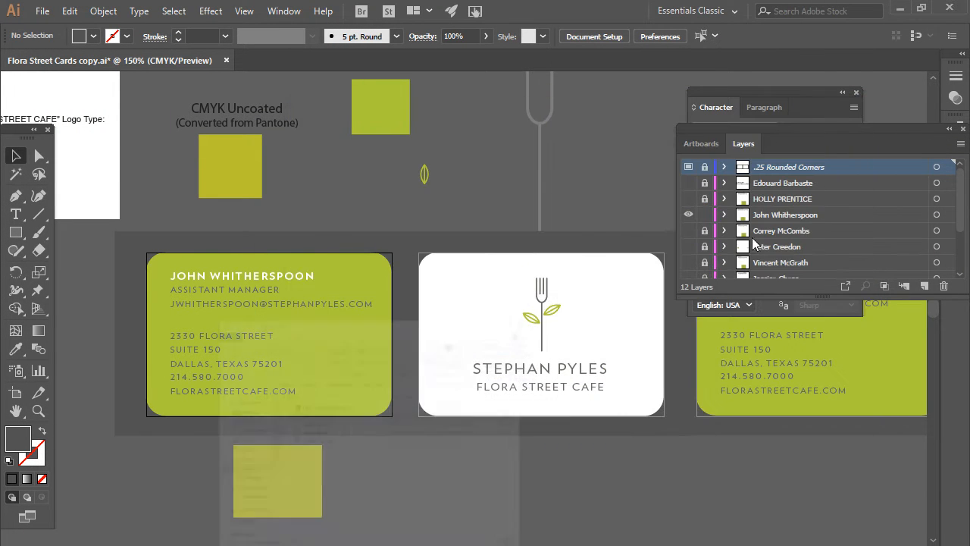
# - Hide the .25 Rounded Corners layer and show the guides outlining each card
pyautogui.click(689, 168)
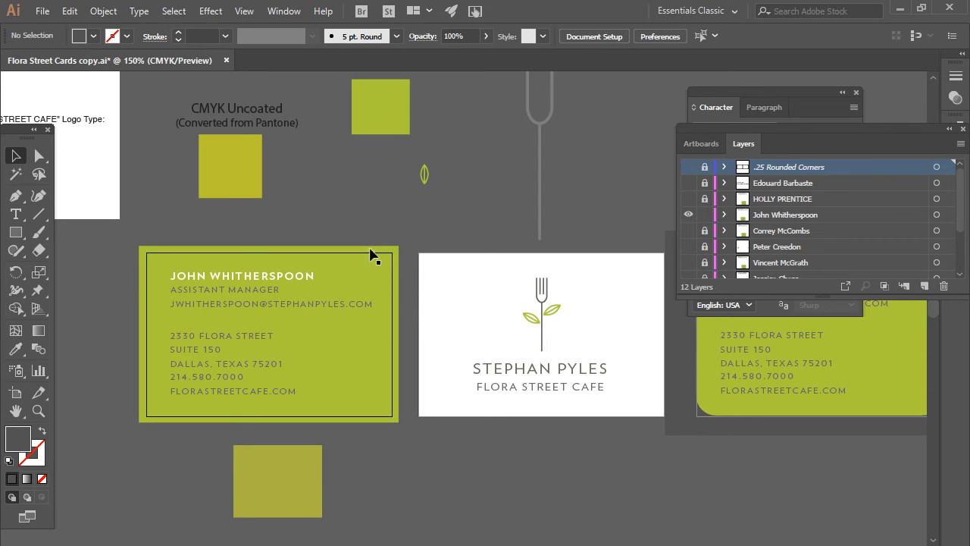
pyautogui.click(245, 11)
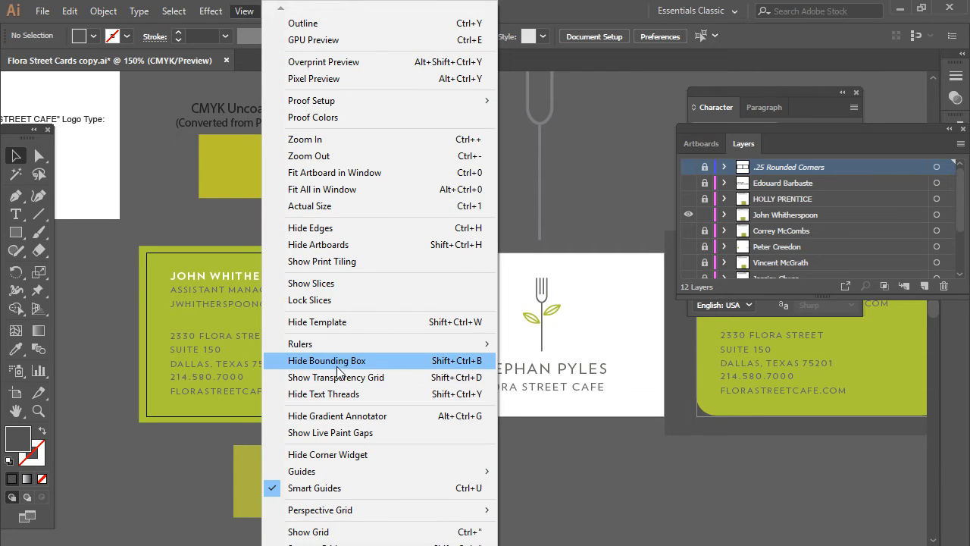
pyautogui.moveTo(334, 471)
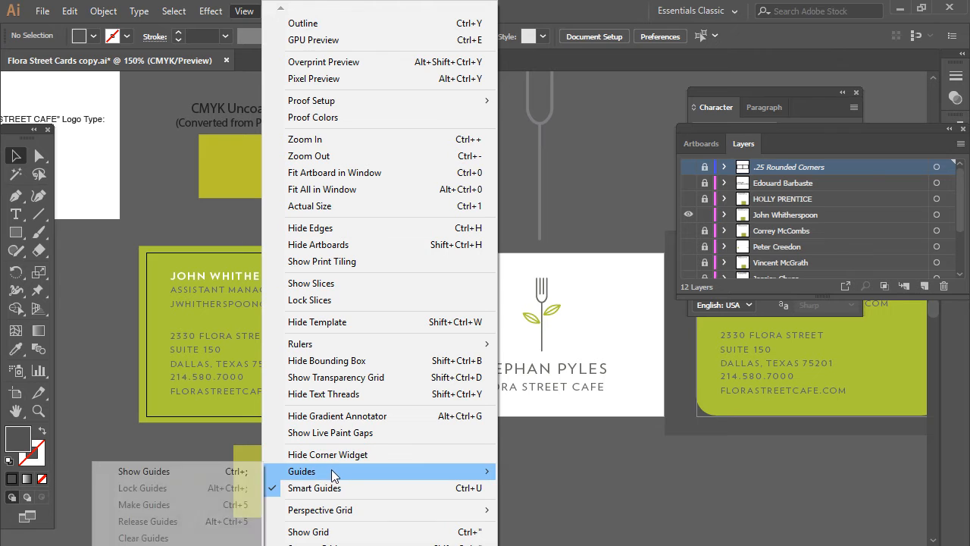
pyautogui.click(210, 471)
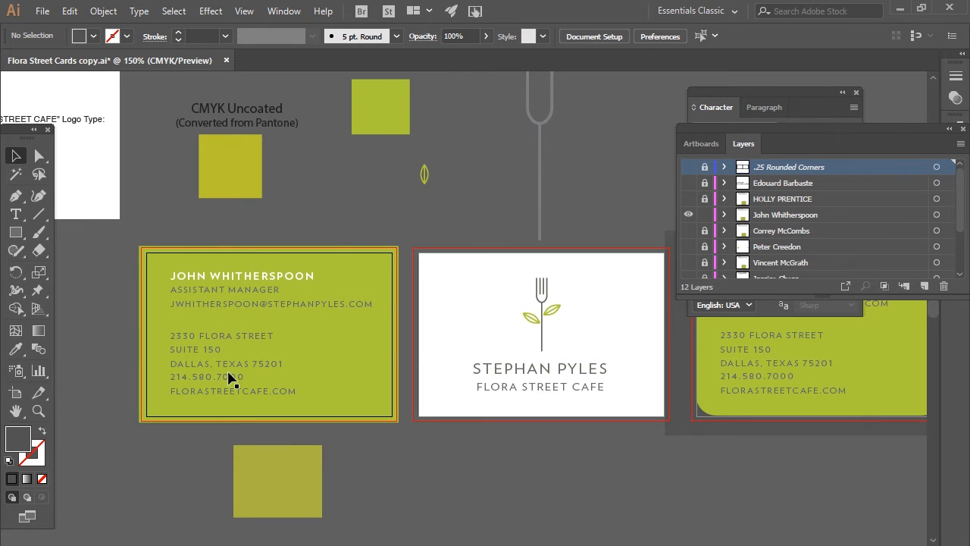
# - Pan right to bring the next green card into view
pyautogui.click(284, 12)
pyautogui.moveTo(234, 16)
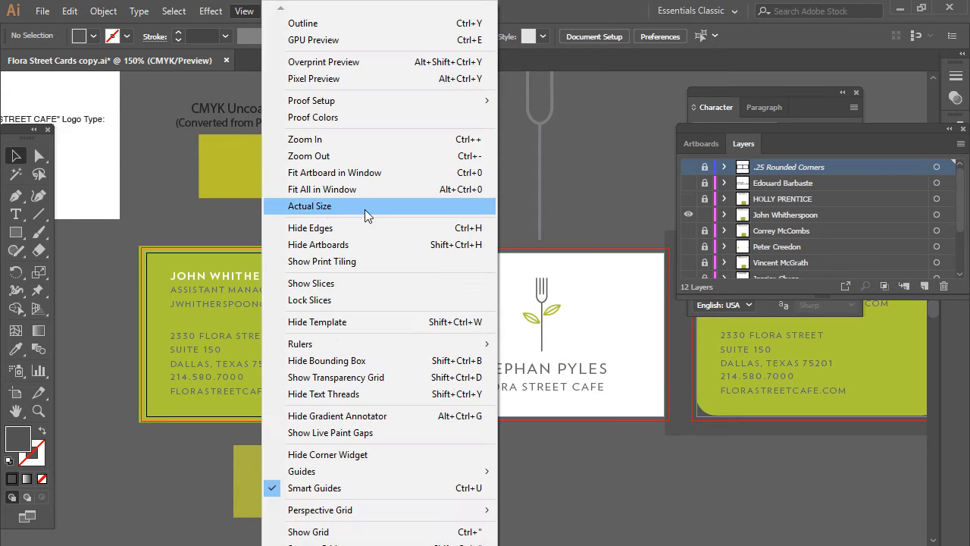
pyautogui.click(134, 419)
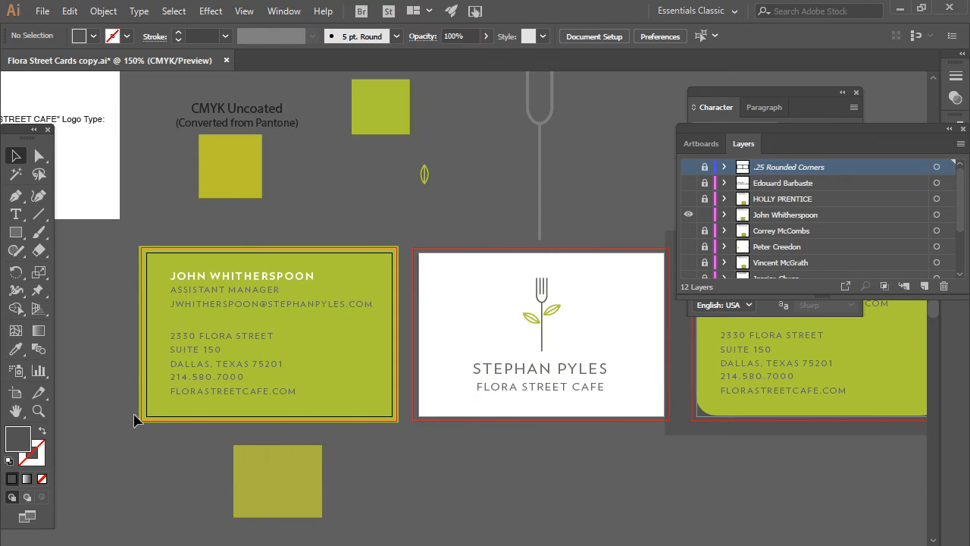
pyautogui.moveTo(448, 210); pyautogui.dragTo(466, 403)
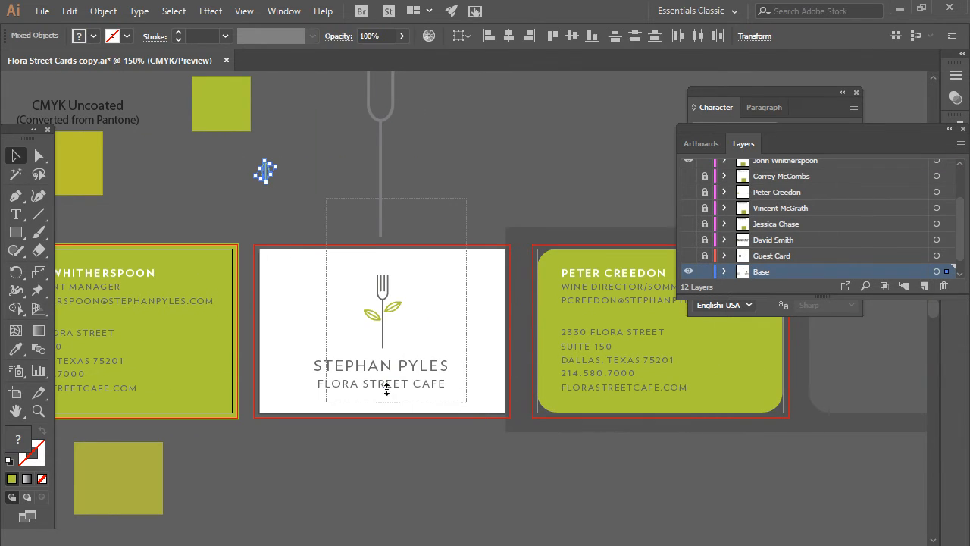
# - Raise the fork logo group slightly on the white card
pyautogui.keyDown('shift'); pyautogui.click(383, 198); pyautogui.keyUp('shift')
pyautogui.moveTo(383, 311); pyautogui.dragTo(384, 294)
pyautogui.click(316, 206)
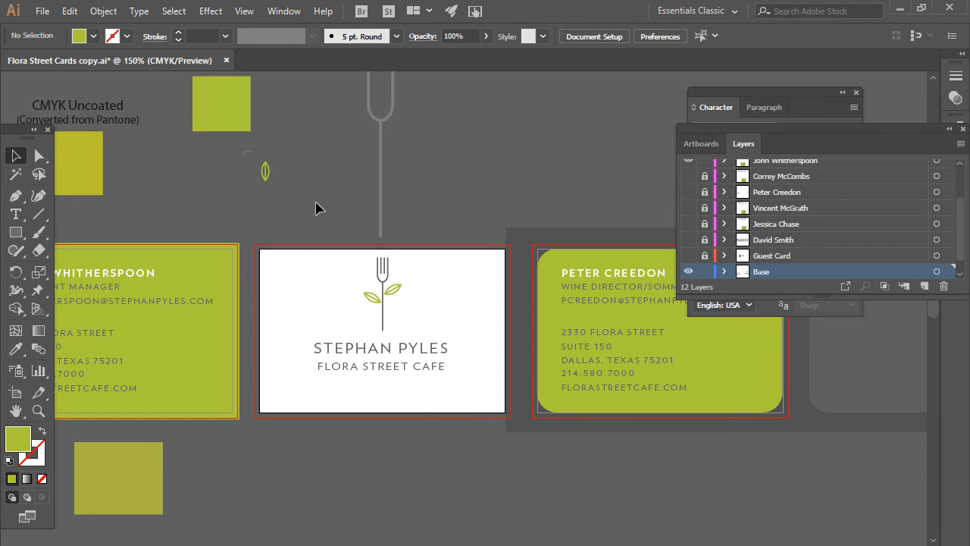
# - Place the small green leaf at the white card's lower-left corner
pyautogui.click(262, 172)
pyautogui.scroll(2, 258, 201)
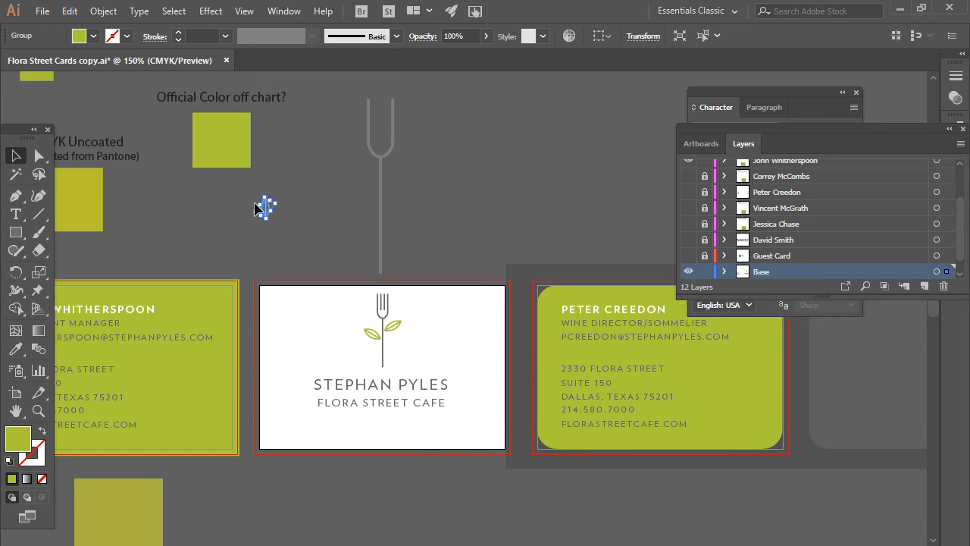
pyautogui.press('super')
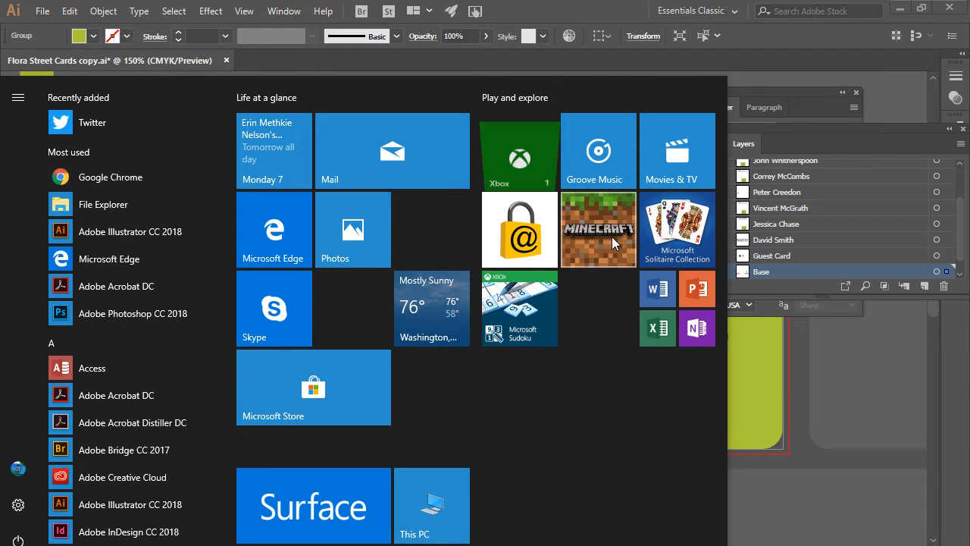
pyautogui.click(817, 64)
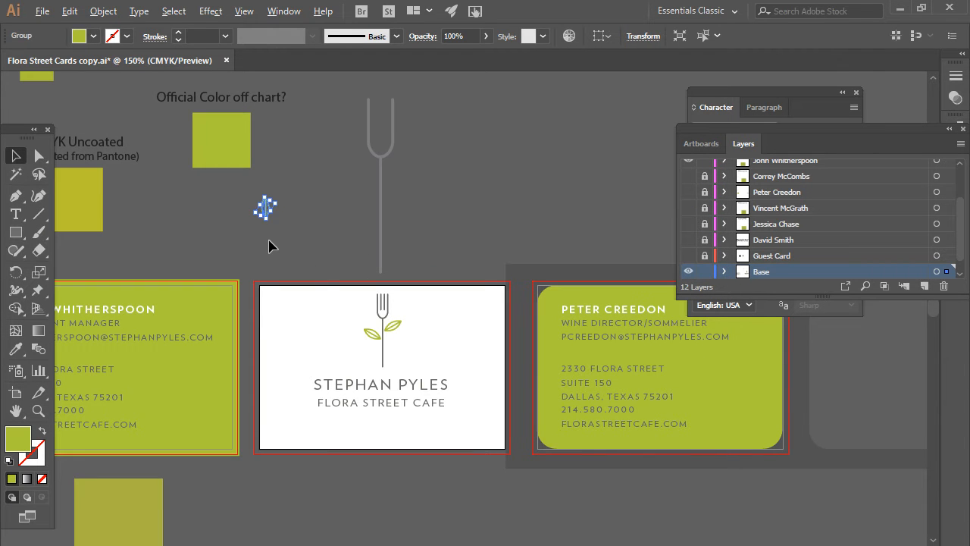
pyautogui.scroll(1, 269, 246)
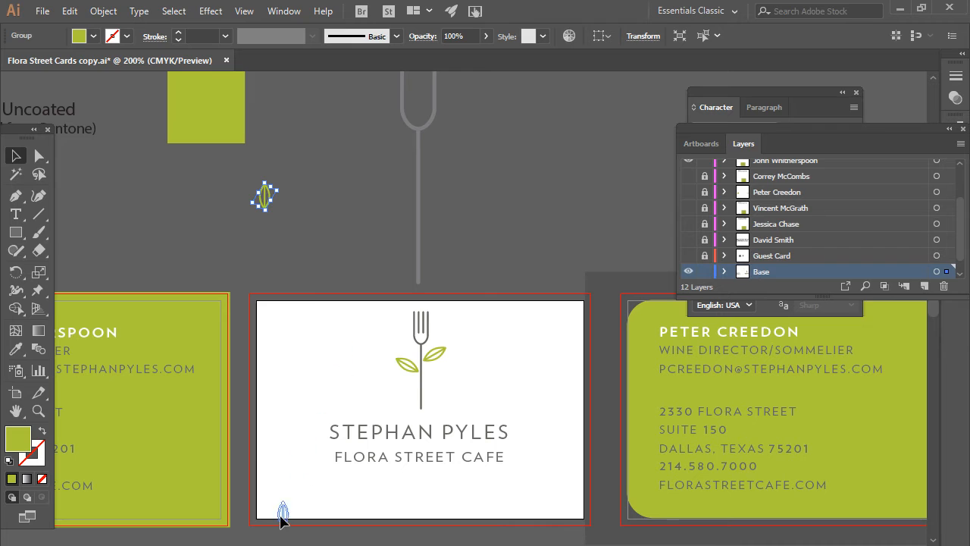
pyautogui.moveTo(266, 498); pyautogui.dragTo(265, 479)
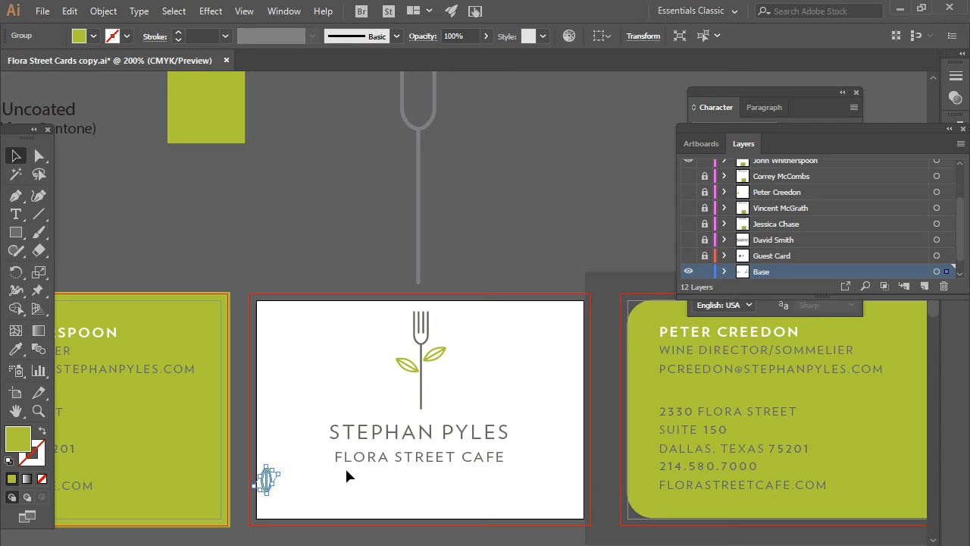
pyautogui.click(252, 523)
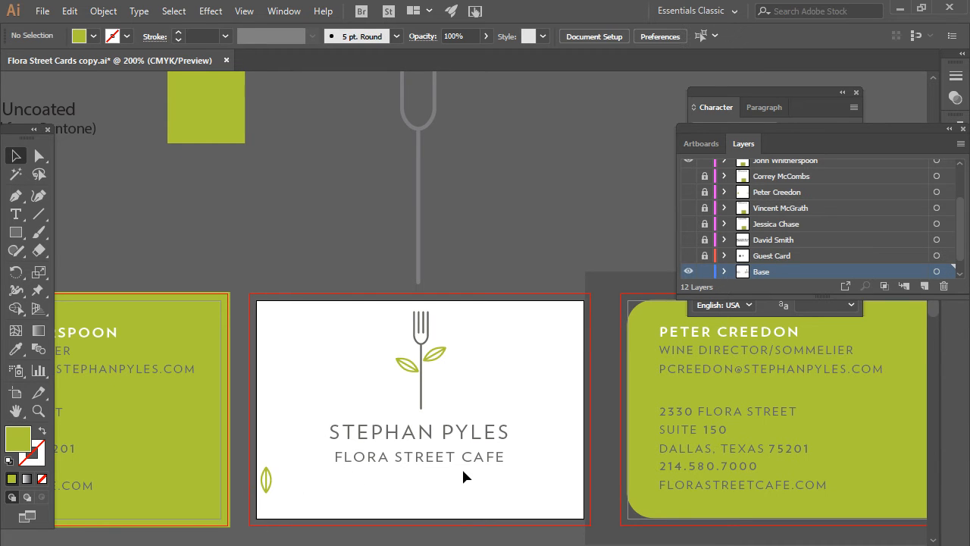
# - Paste a leaf copy at the card's right edge and top-align it with the left leaf
pyautogui.hotkey('ctrl', 'v')
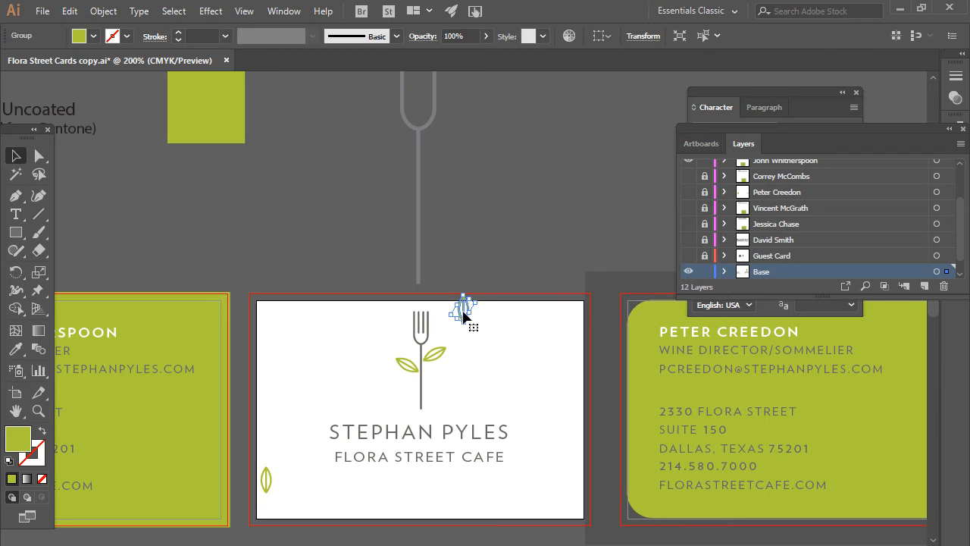
pyautogui.moveTo(464, 313); pyautogui.dragTo(508, 422)
pyautogui.moveTo(531, 480); pyautogui.dragTo(531, 480)
pyautogui.keyDown('shift'); pyautogui.click(266, 485); pyautogui.keyUp('shift')
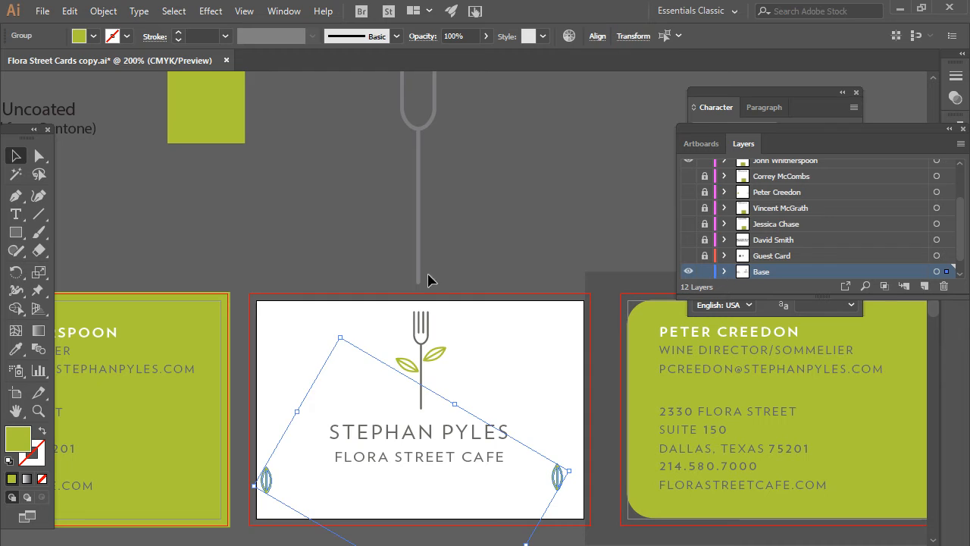
pyautogui.click(597, 37)
pyautogui.click(540, 76)
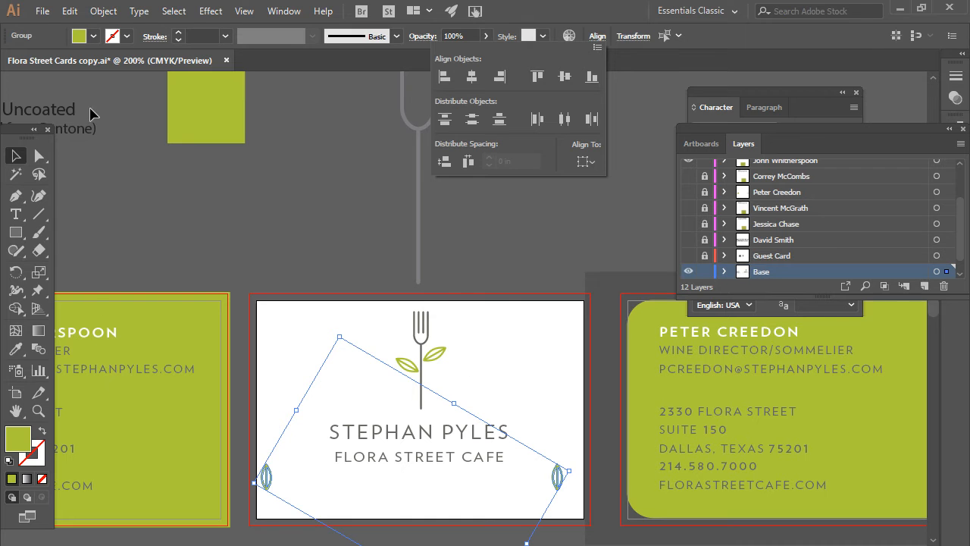
pyautogui.click(67, 14)
# - Blend the two leaves into a repeating row and nudge it down
pyautogui.click(67, 14)
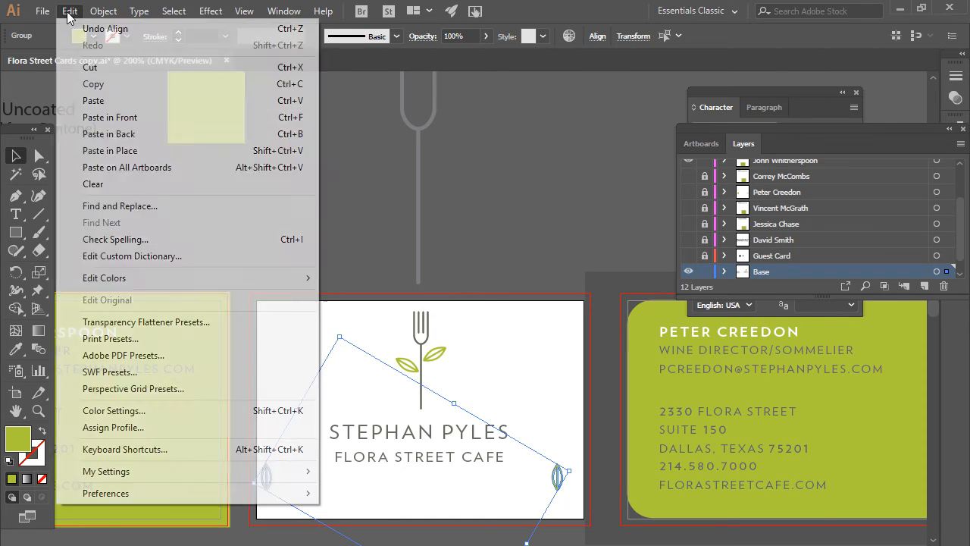
pyautogui.moveTo(96, 15)
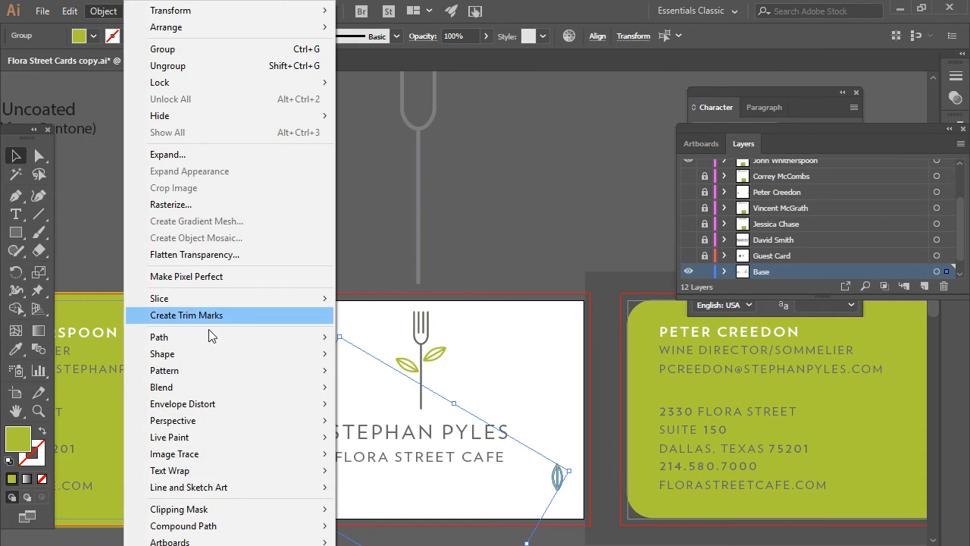
pyautogui.moveTo(194, 387)
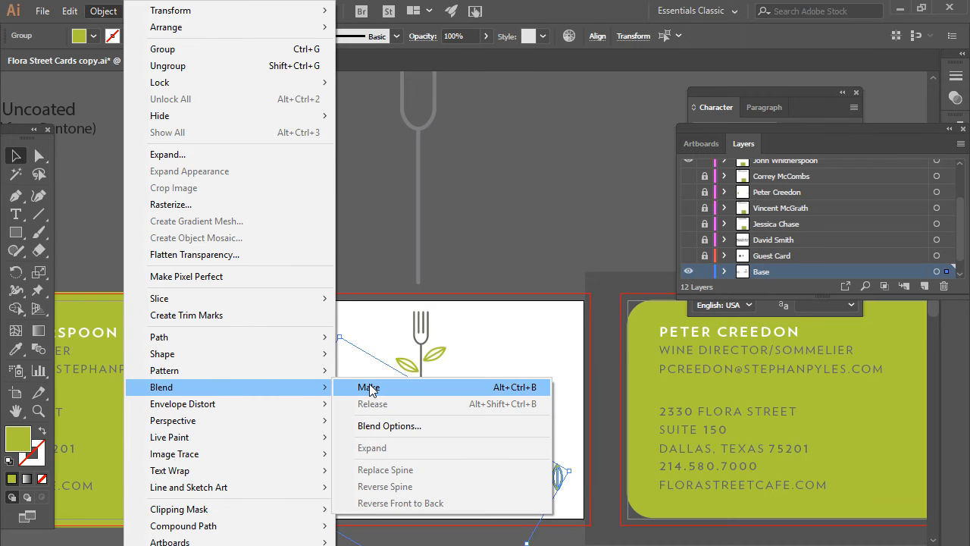
pyautogui.click(369, 388)
pyautogui.moveTo(483, 475); pyautogui.dragTo(484, 490)
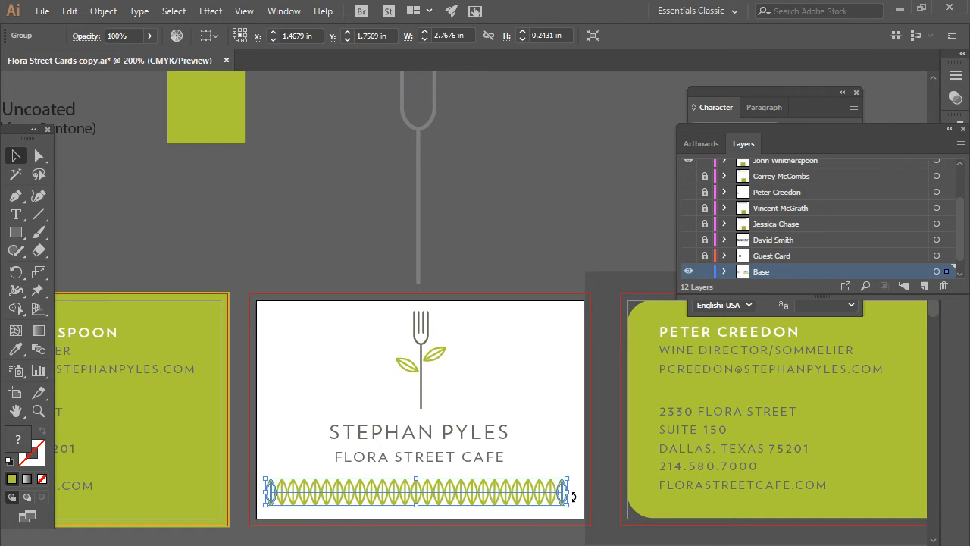
pyautogui.click(106, 12)
pyautogui.moveTo(205, 388)
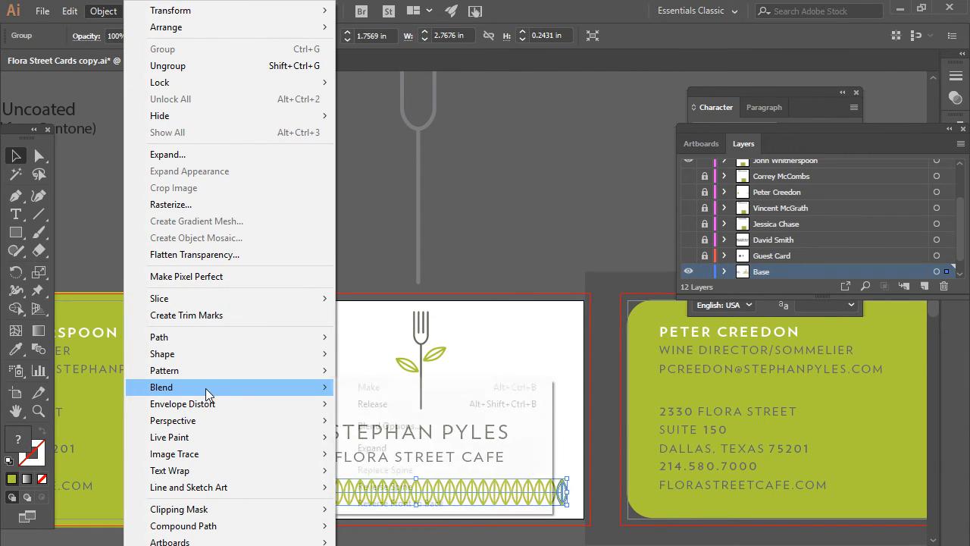
pyautogui.click(396, 427)
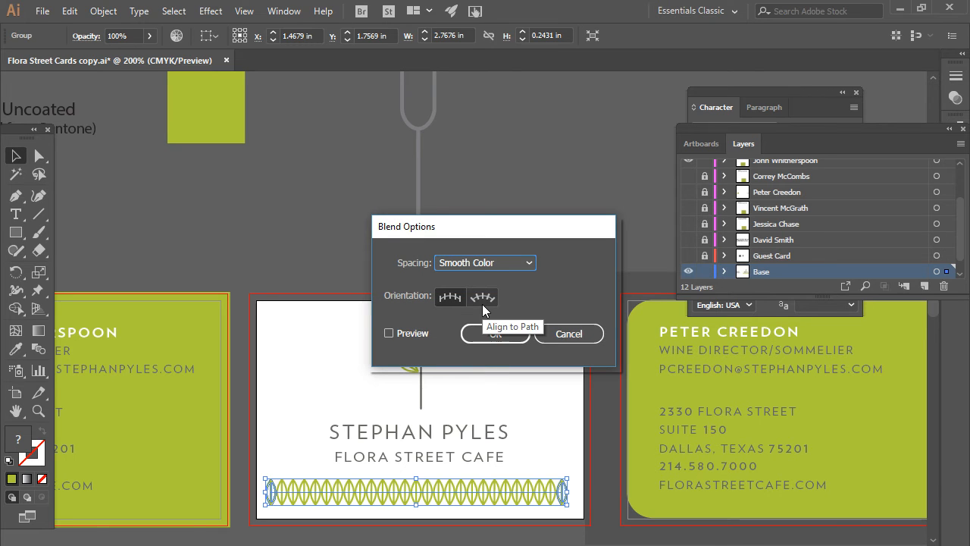
pyautogui.click(482, 304)
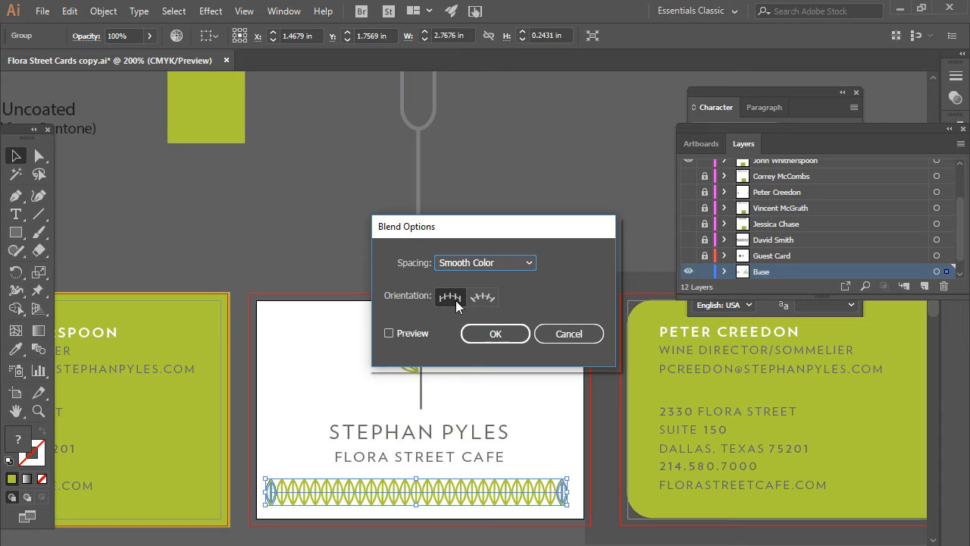
pyautogui.click(445, 266)
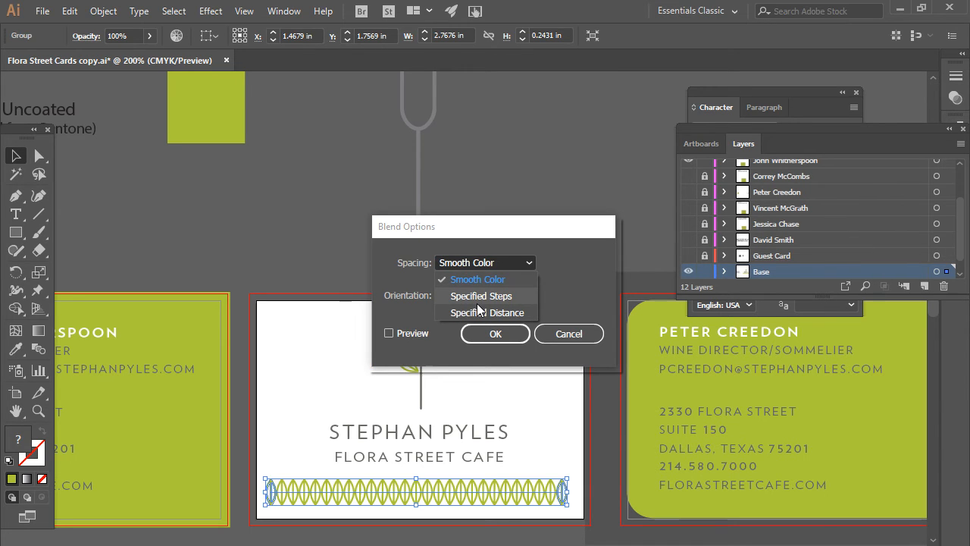
pyautogui.click(565, 340)
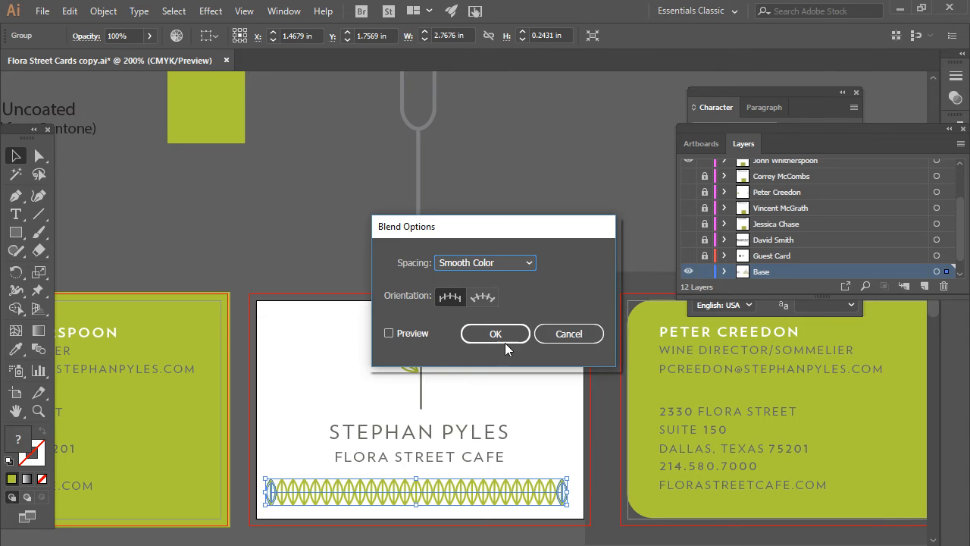
pyautogui.click(543, 341)
pyautogui.click(103, 11)
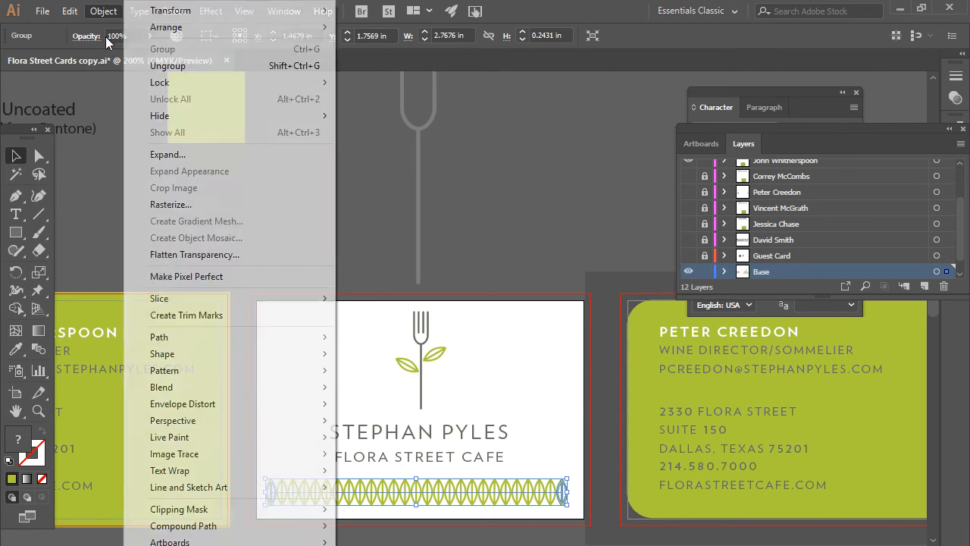
pyautogui.moveTo(214, 391)
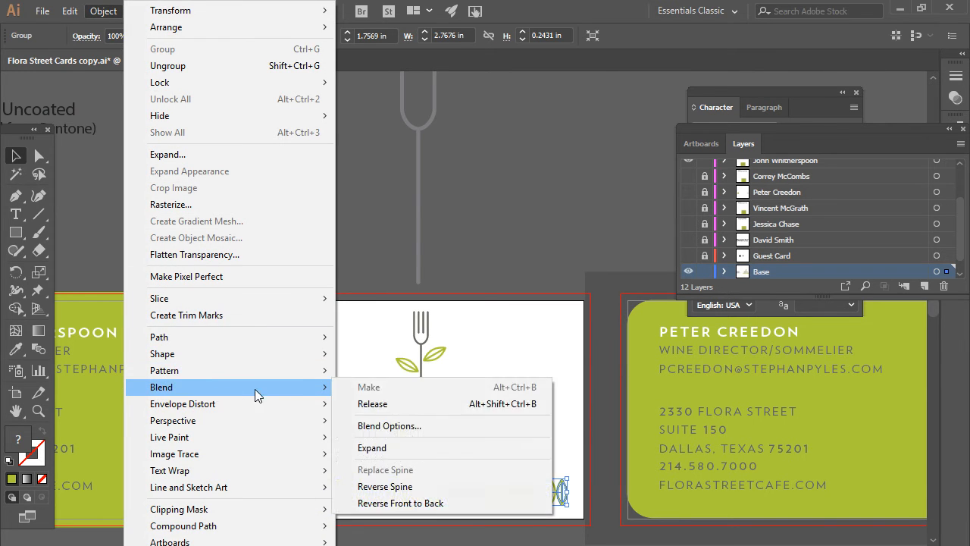
pyautogui.click(379, 403)
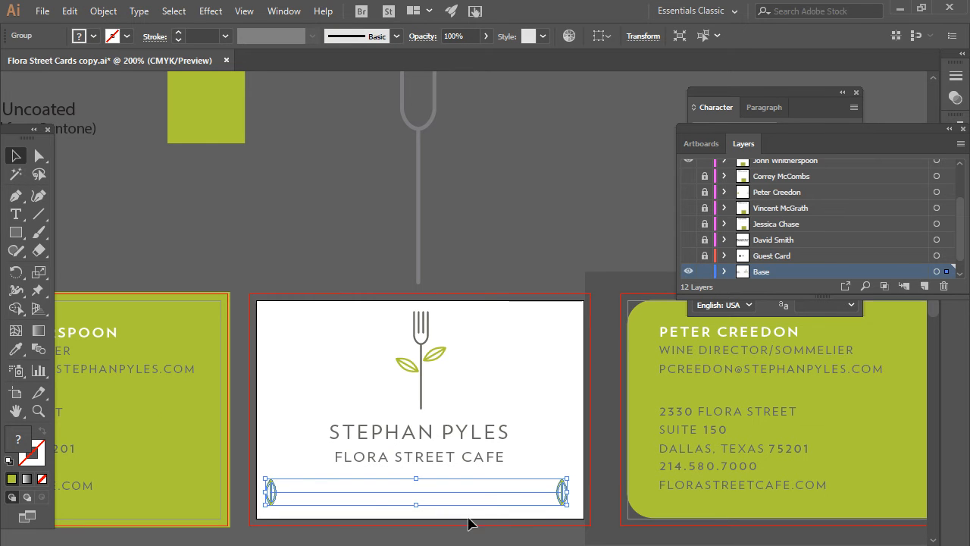
pyautogui.click(69, 10)
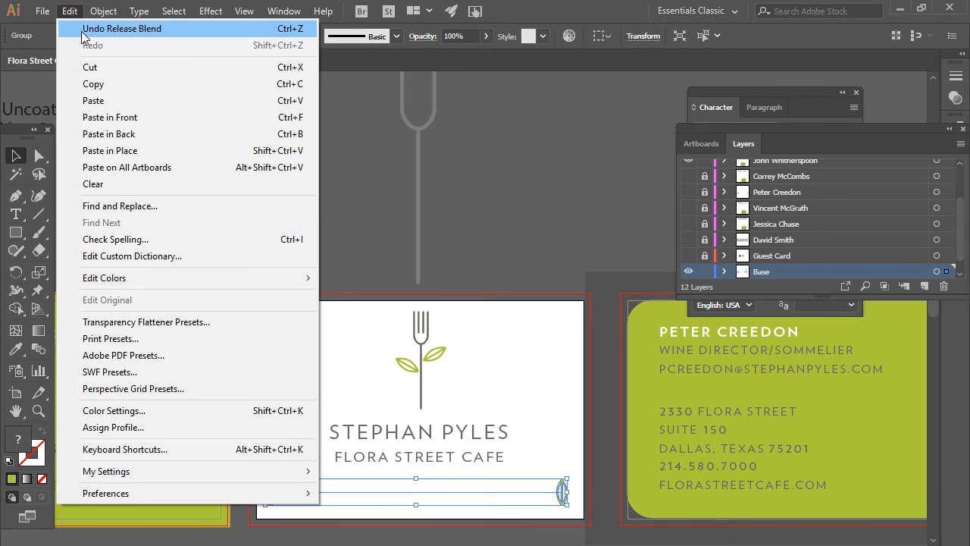
pyautogui.click(83, 30)
pyautogui.click(103, 10)
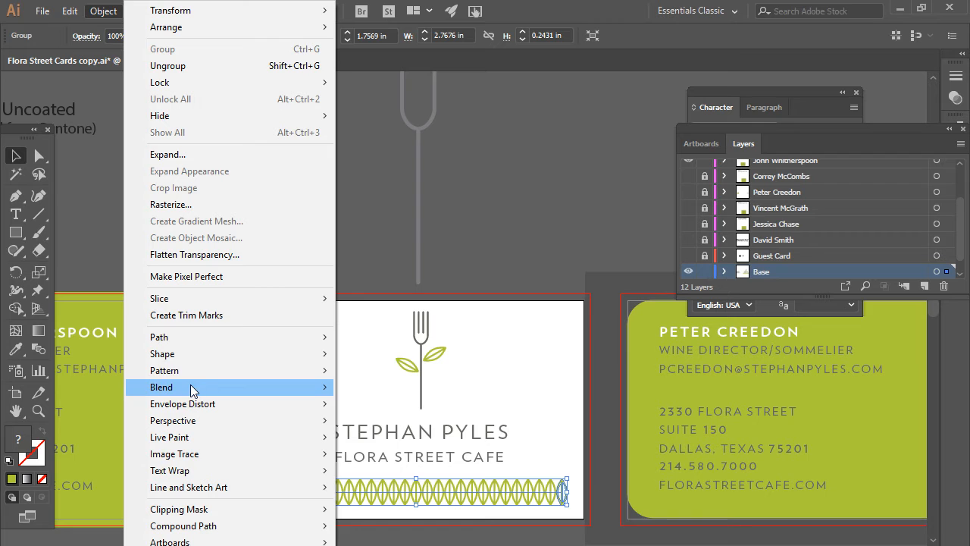
# - Expand the leaf blend and ungroup it twice into individual leaves
pyautogui.moveTo(190, 387)
pyautogui.click(403, 451)
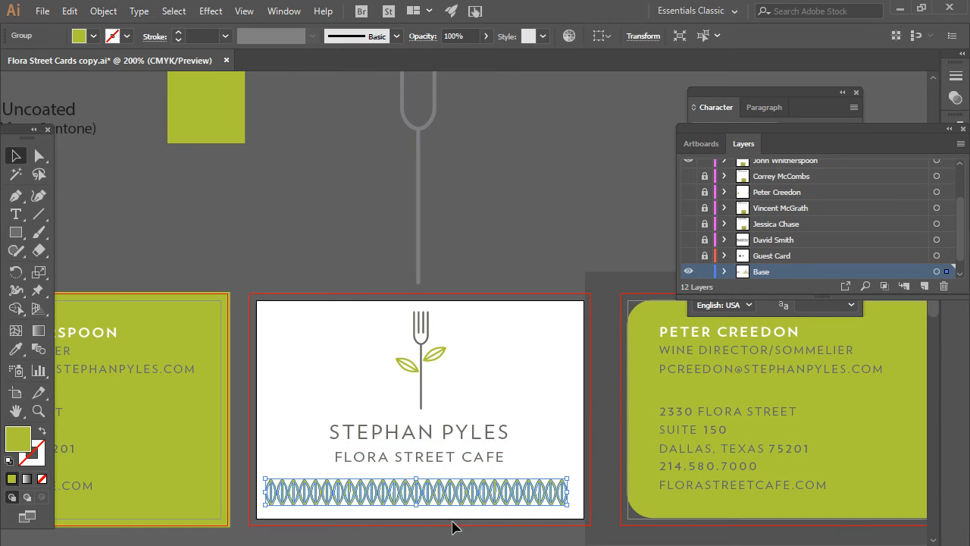
pyautogui.click(550, 521)
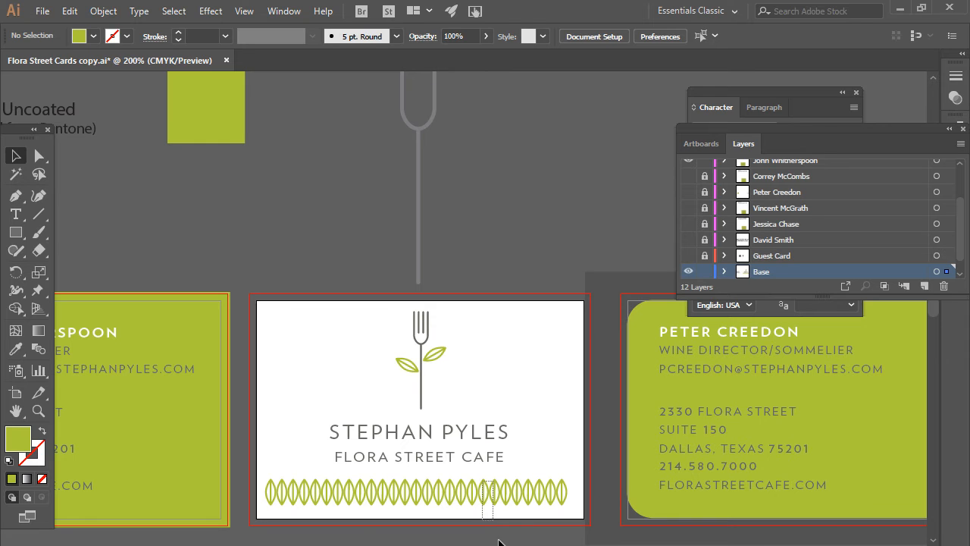
pyautogui.click(513, 499)
pyautogui.rightClick(503, 503)
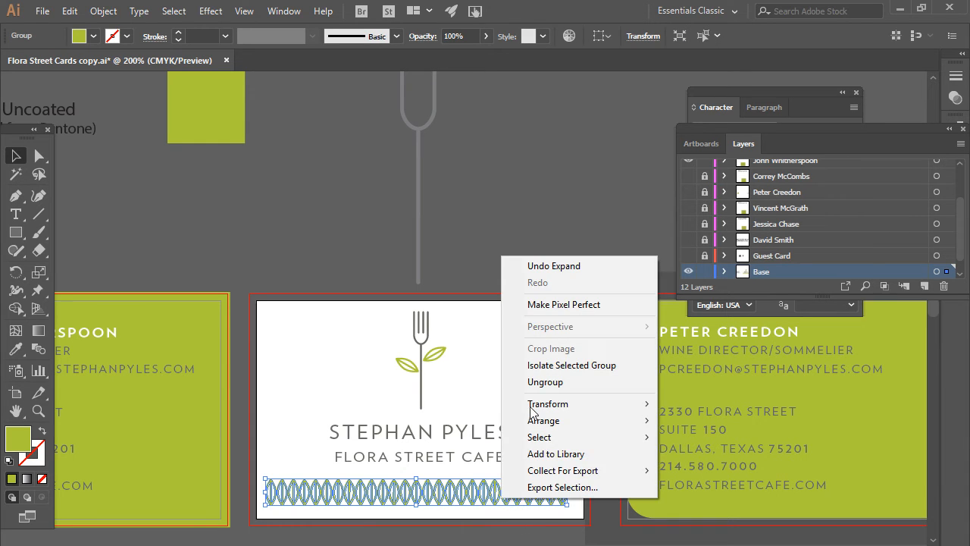
pyautogui.click(537, 387)
pyautogui.click(491, 523)
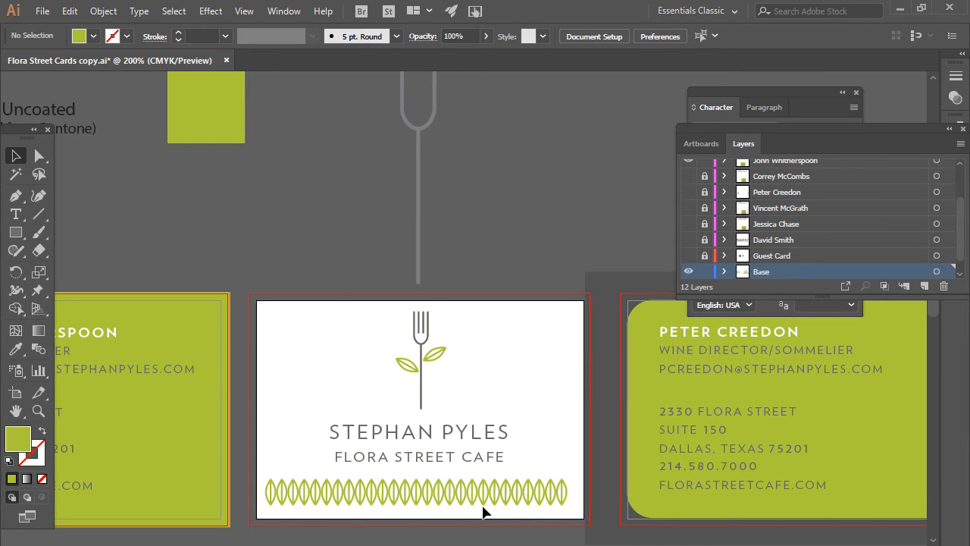
pyautogui.moveTo(472, 476); pyautogui.dragTo(473, 479)
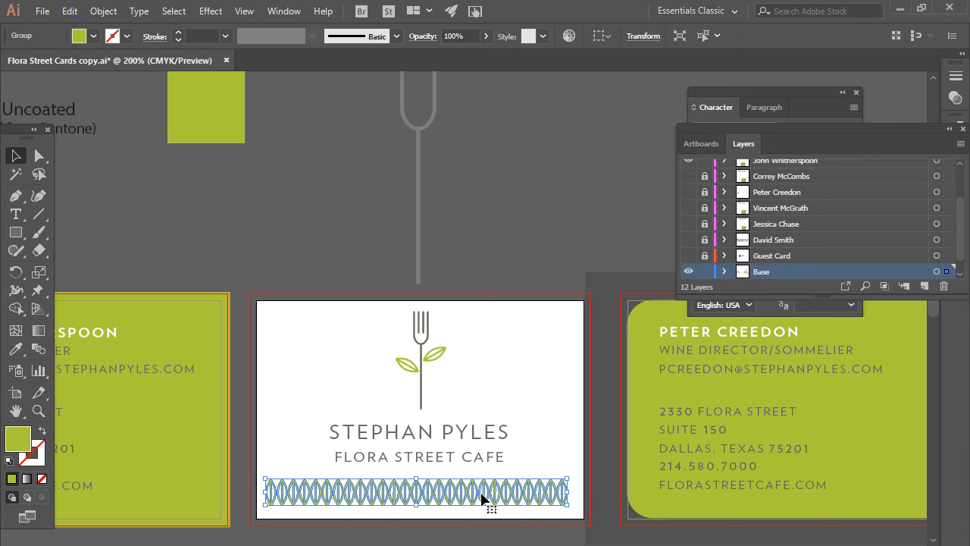
pyautogui.rightClick(485, 493)
pyautogui.click(521, 377)
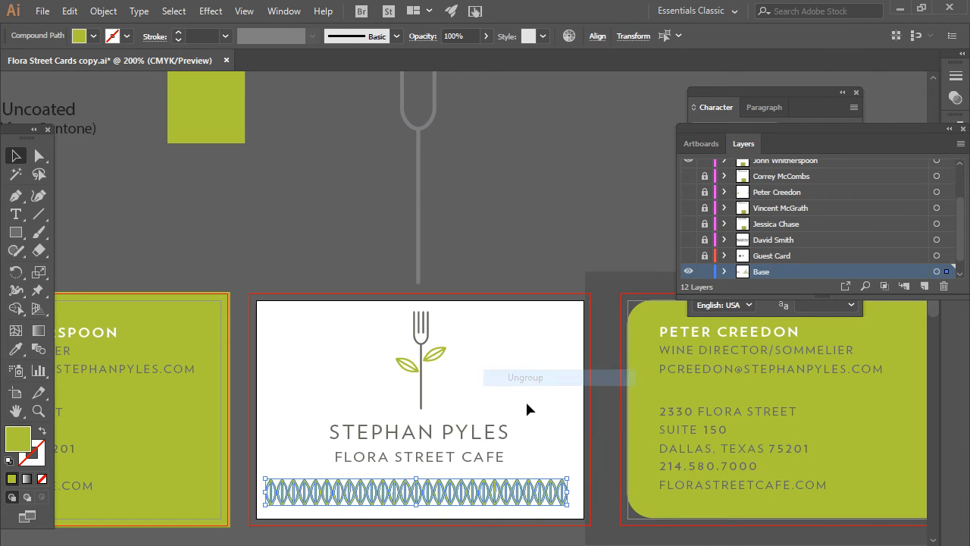
pyautogui.click(502, 520)
# - Delete two overlapping leaves and distribute the row's horizontal centers evenly
pyautogui.click(505, 503)
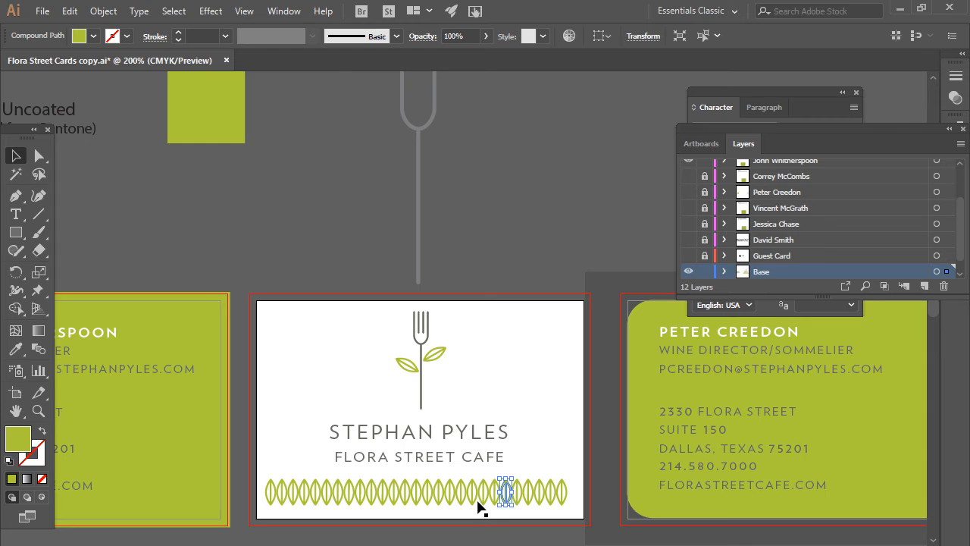
pyautogui.press('Delete')
pyautogui.click(472, 493)
pyautogui.press('Delete')
pyautogui.moveTo(259, 514); pyautogui.dragTo(573, 485)
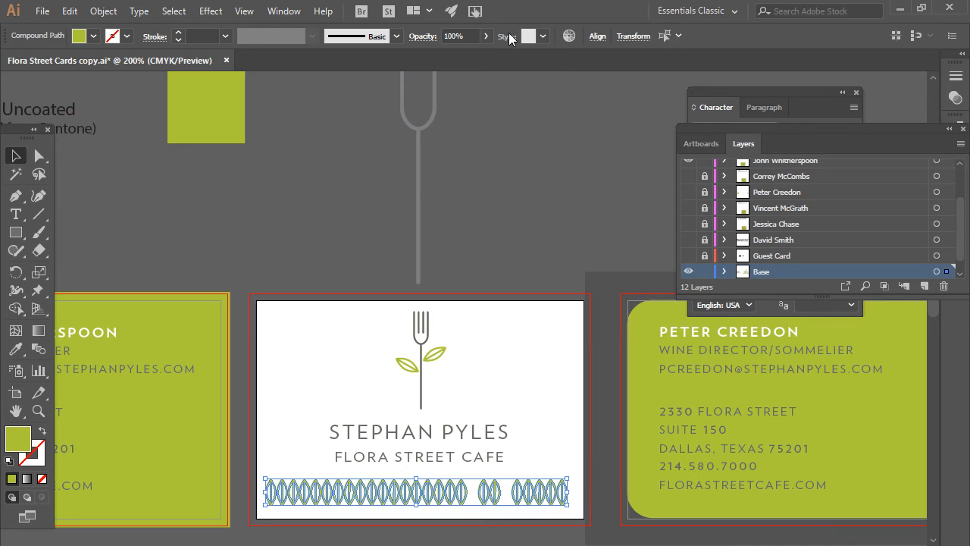
pyautogui.click(597, 36)
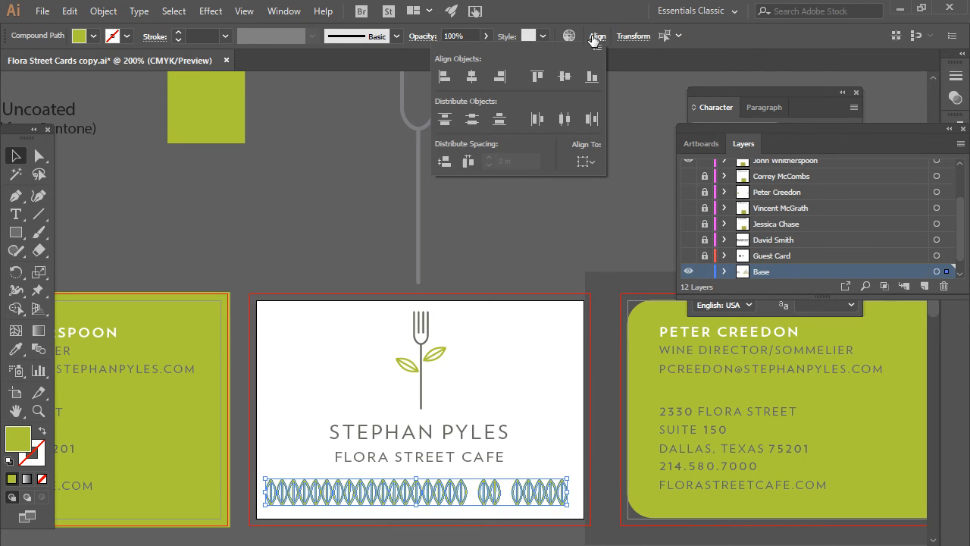
pyautogui.click(569, 125)
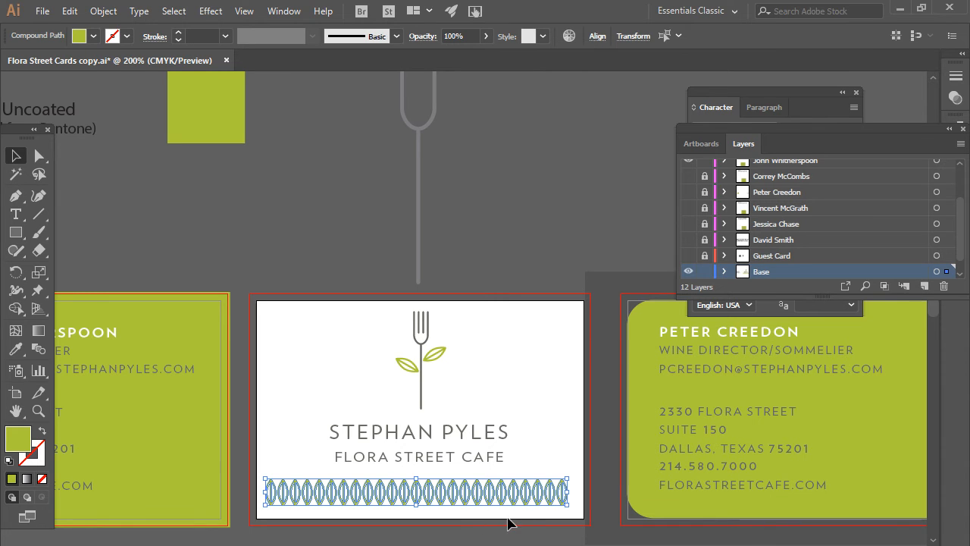
# - Remove a few surplus leaves and redistribute the rest evenly across the card
pyautogui.moveTo(523, 519); pyautogui.dragTo(509, 465)
pyautogui.press('Delete')
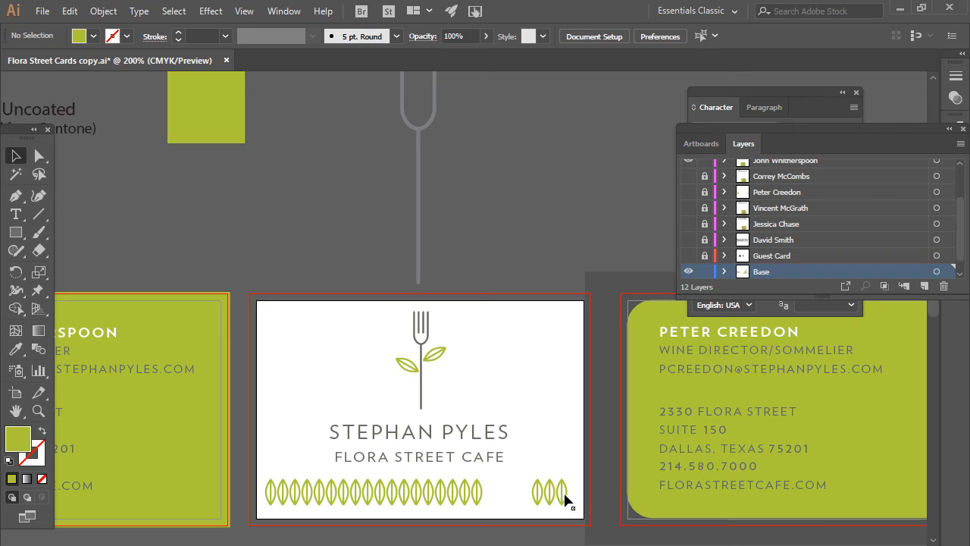
pyautogui.moveTo(567, 513); pyautogui.dragTo(250, 494)
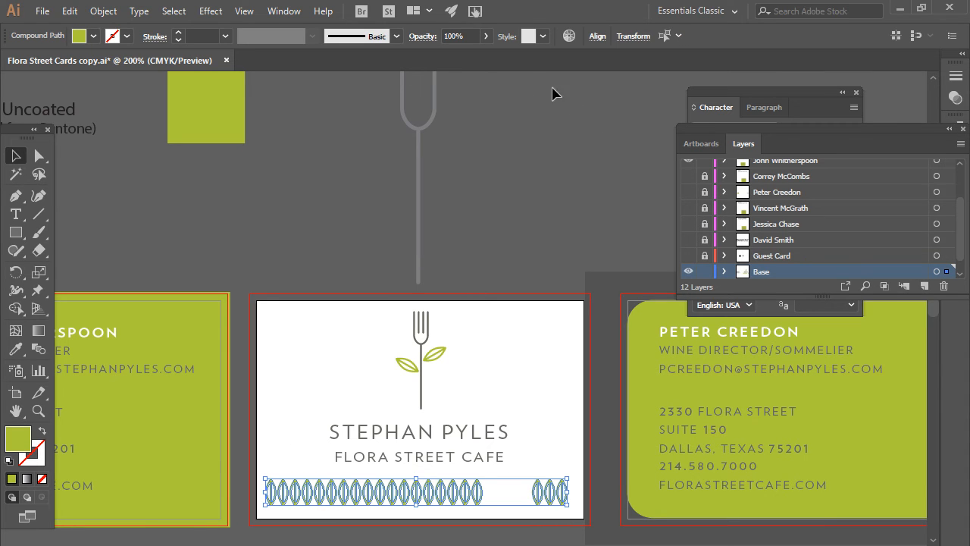
pyautogui.click(596, 38)
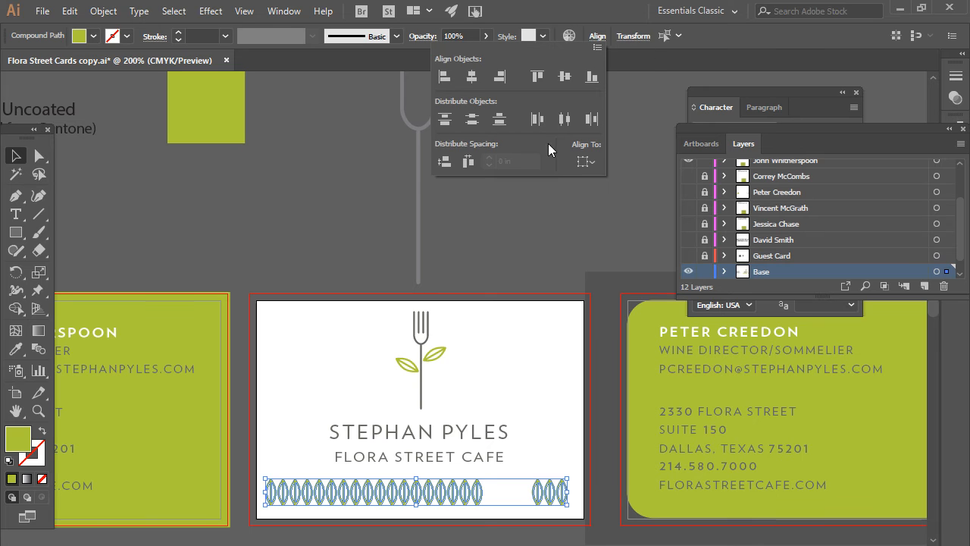
pyautogui.click(560, 120)
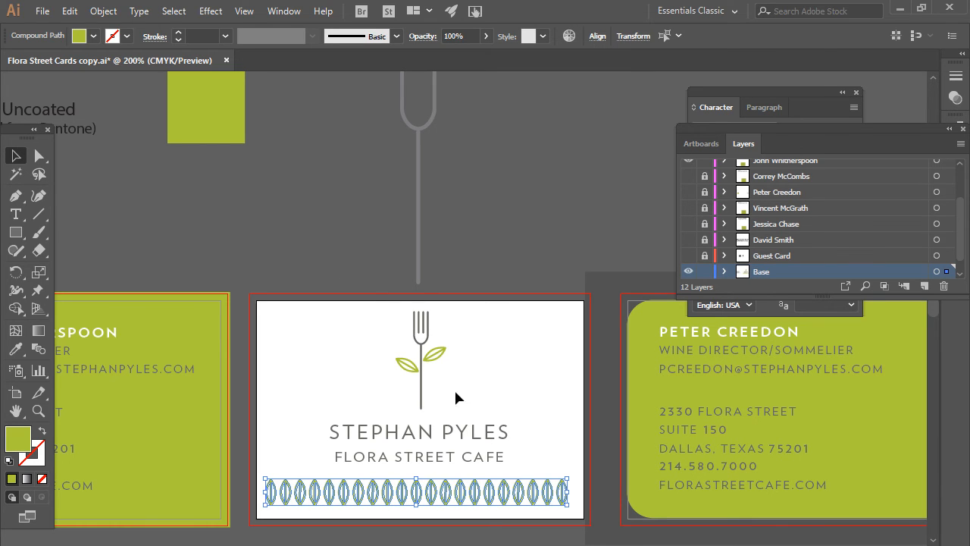
pyautogui.click(582, 520)
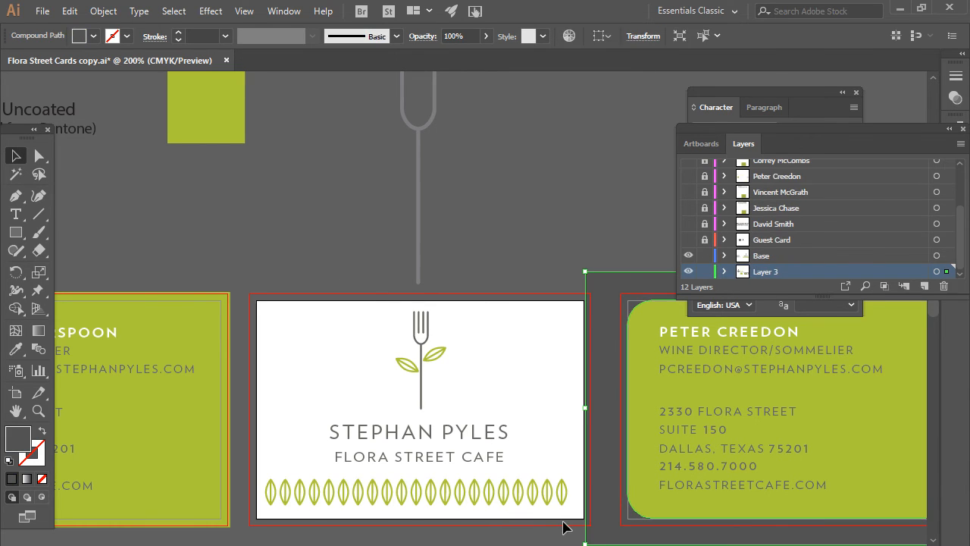
# - Group the leaf row and paste a copy near the card's bottom edge
pyautogui.click(581, 523)
pyautogui.click(299, 491)
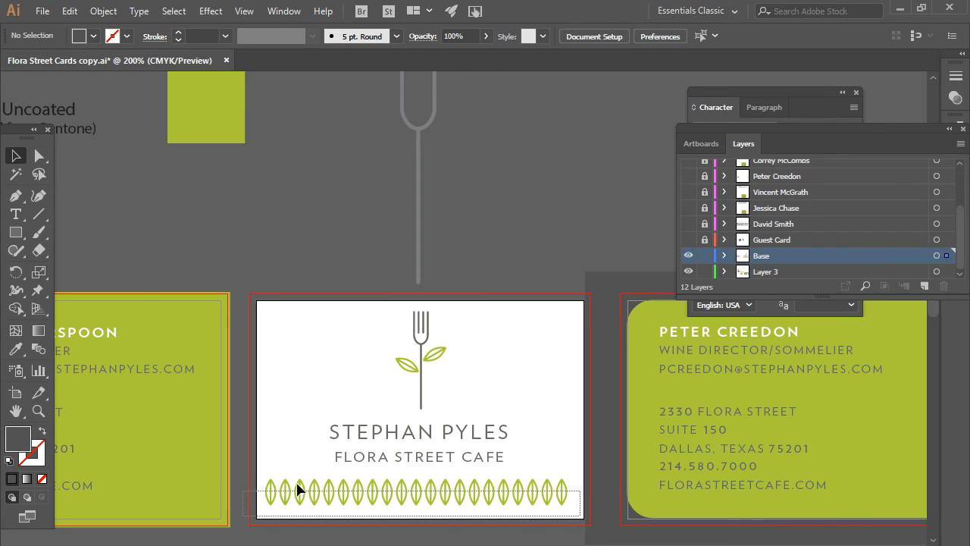
pyautogui.press('ctrl')
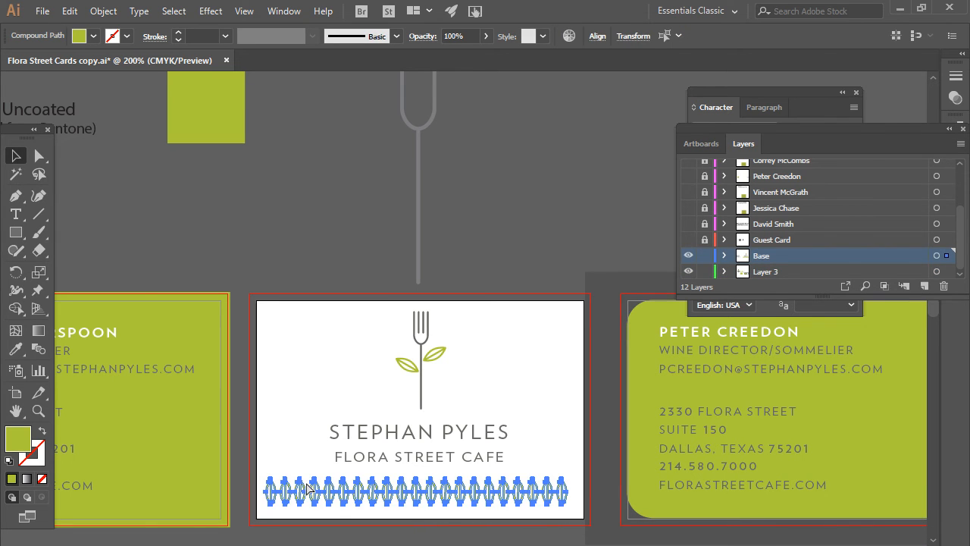
pyautogui.press('ctrl')
pyautogui.hotkey('ctrl', 'g')
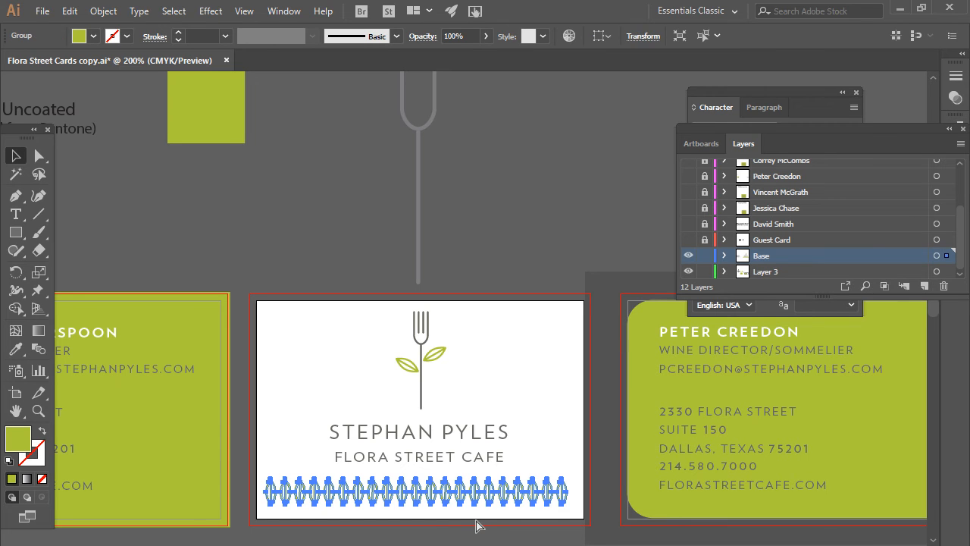
pyautogui.hotkey('ctrl', 'c')
pyautogui.hotkey('ctrl', 'v')
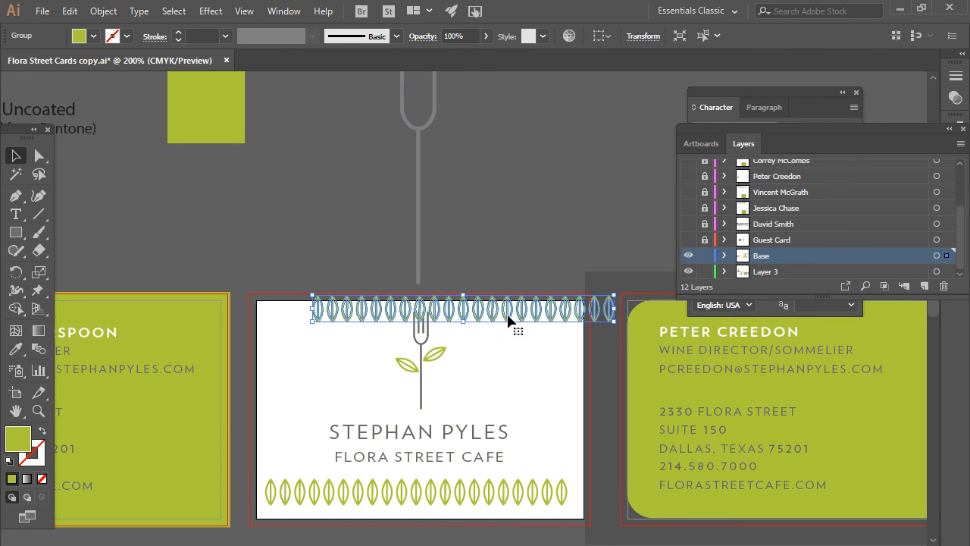
pyautogui.moveTo(513, 314); pyautogui.dragTo(470, 522)
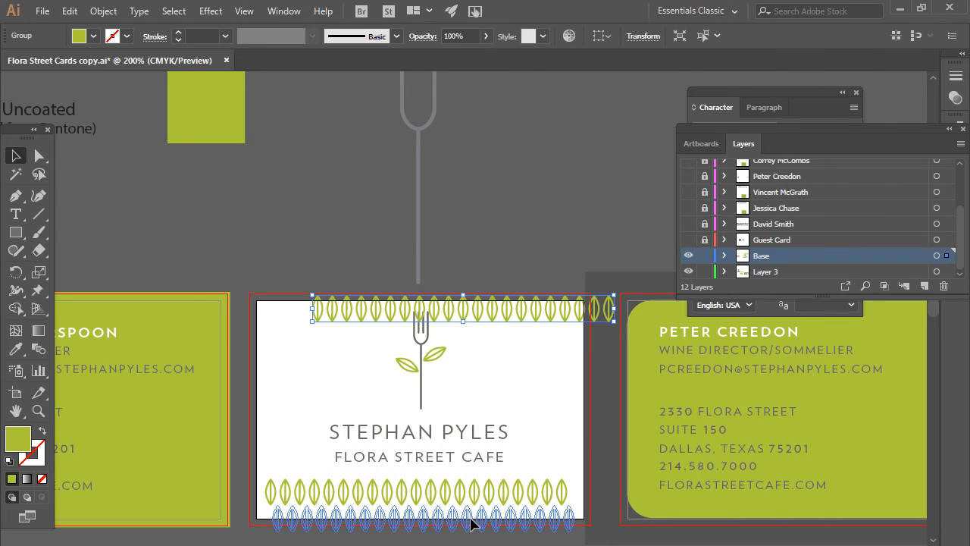
# - Move both leaf rows to the card's top and widen them past both sides
pyautogui.click(572, 544)
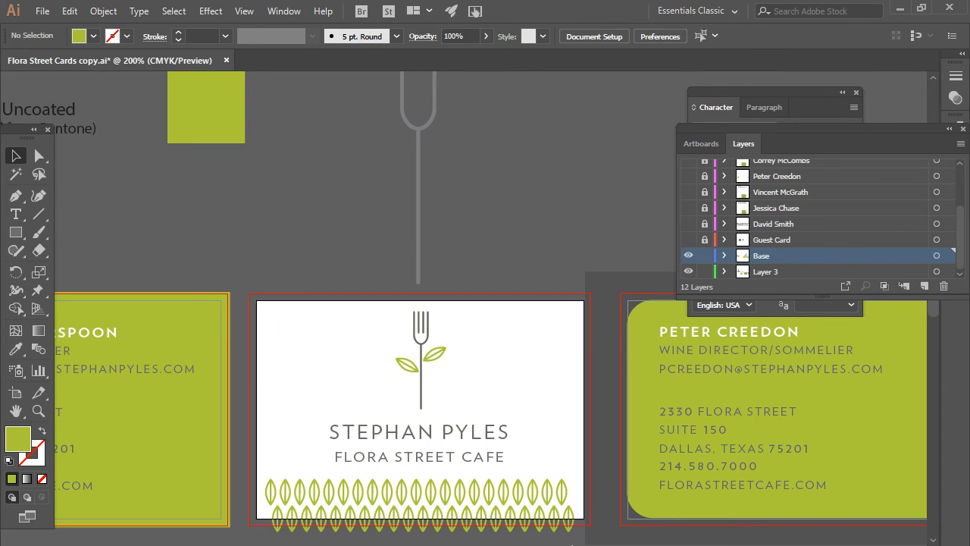
pyautogui.moveTo(353, 526); pyautogui.dragTo(312, 326)
pyautogui.moveTo(403, 270); pyautogui.dragTo(404, 270)
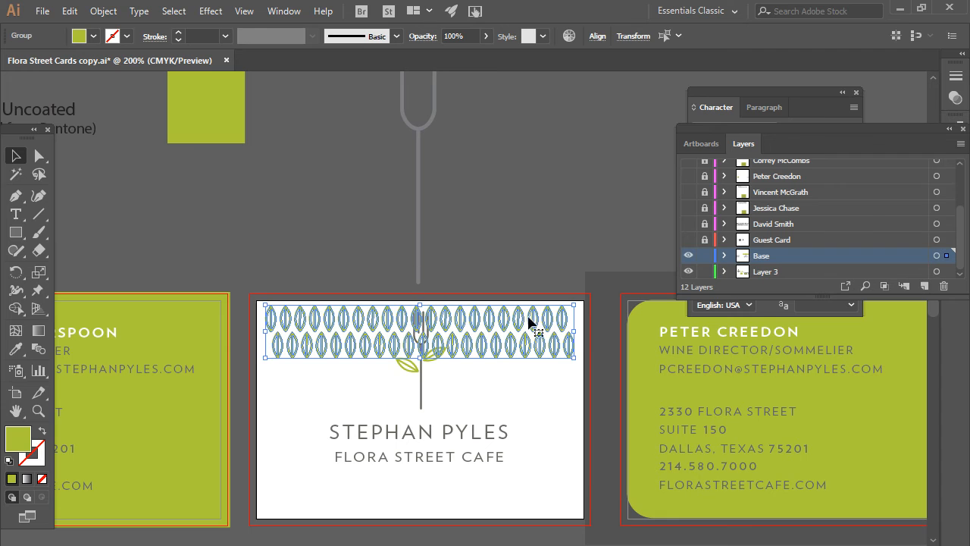
pyautogui.moveTo(575, 360); pyautogui.dragTo(595, 379)
pyautogui.moveTo(267, 363); pyautogui.dragTo(252, 364)
pyautogui.click(510, 381)
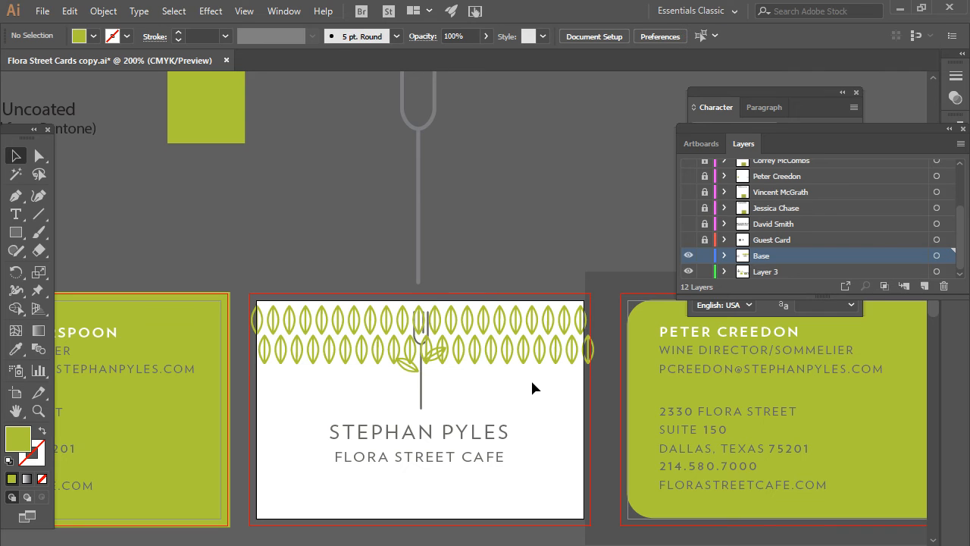
pyautogui.moveTo(543, 402); pyautogui.dragTo(511, 356)
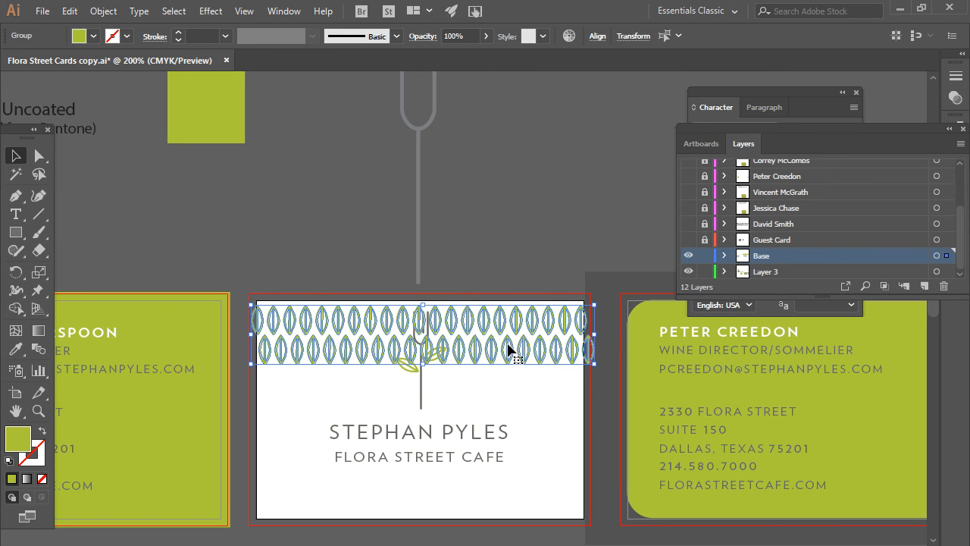
# - Move the lower leaf row up closer to the upper row
pyautogui.scroll(5, 520, 345)
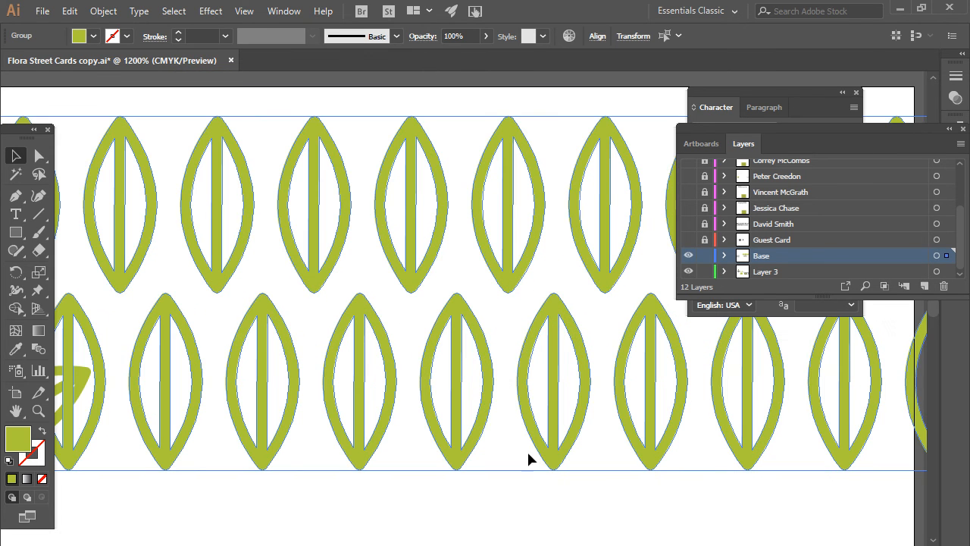
pyautogui.click(548, 485)
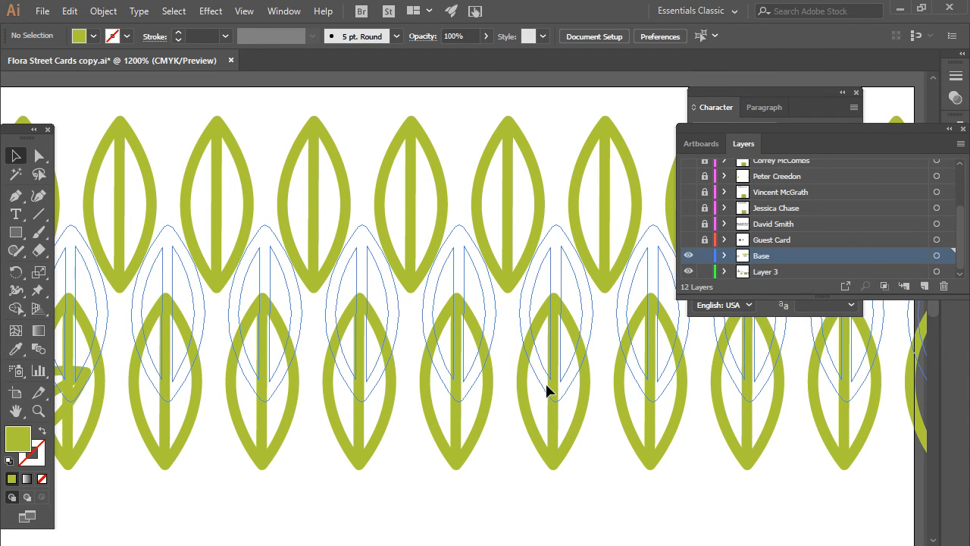
pyautogui.moveTo(545, 381); pyautogui.dragTo(554, 407)
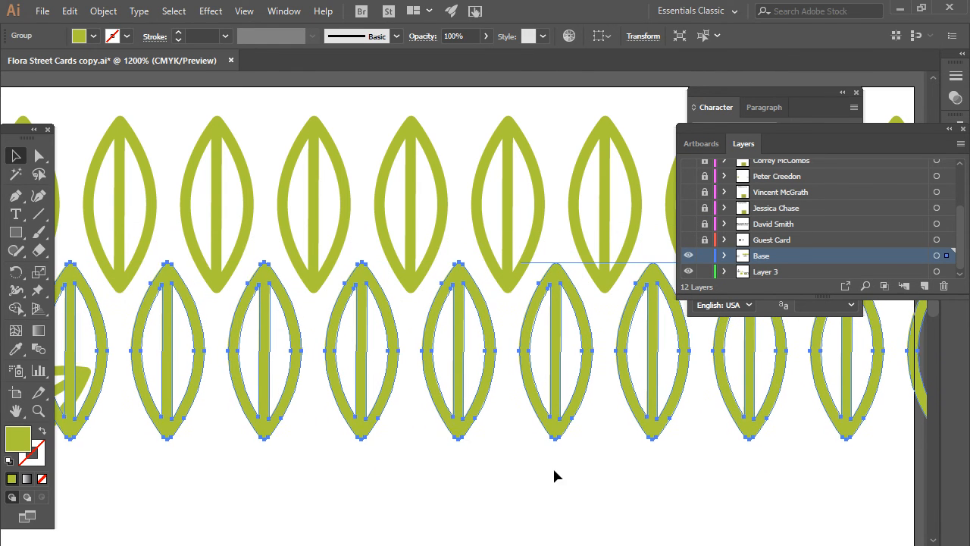
pyautogui.click(520, 454)
# - Copy the two-row leaf pattern and paste a duplicate above the card
pyautogui.scroll(-3, 520, 454)
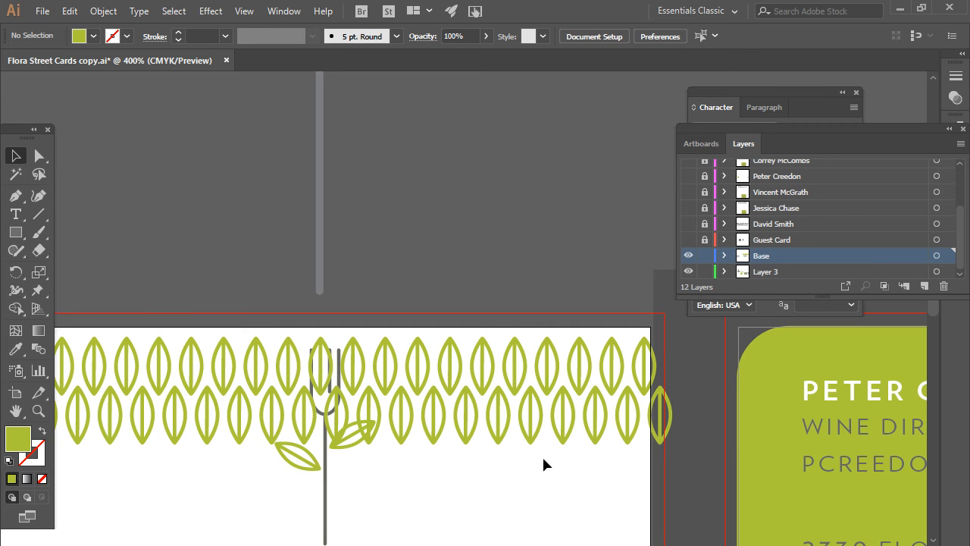
pyautogui.moveTo(542, 454); pyautogui.dragTo(492, 385)
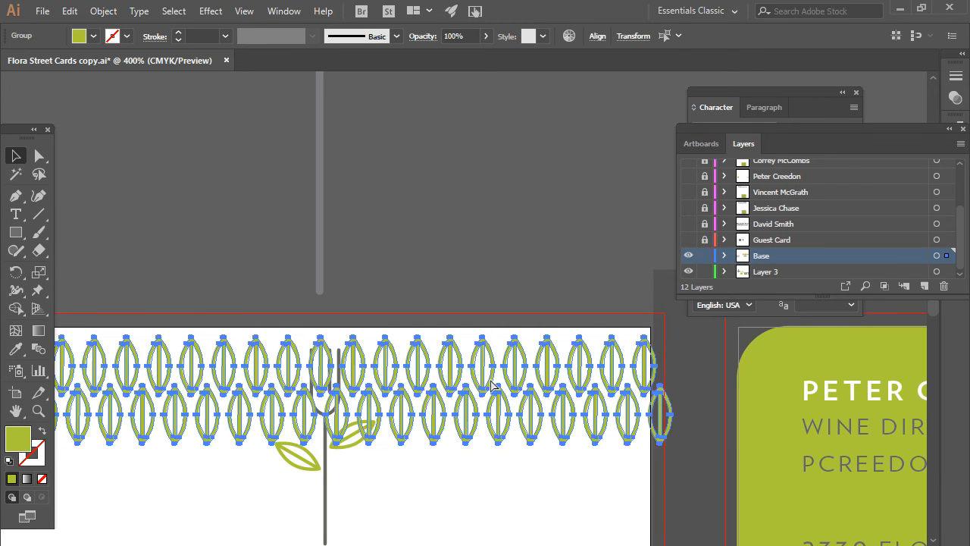
pyautogui.hotkey('ctrl', 'v')
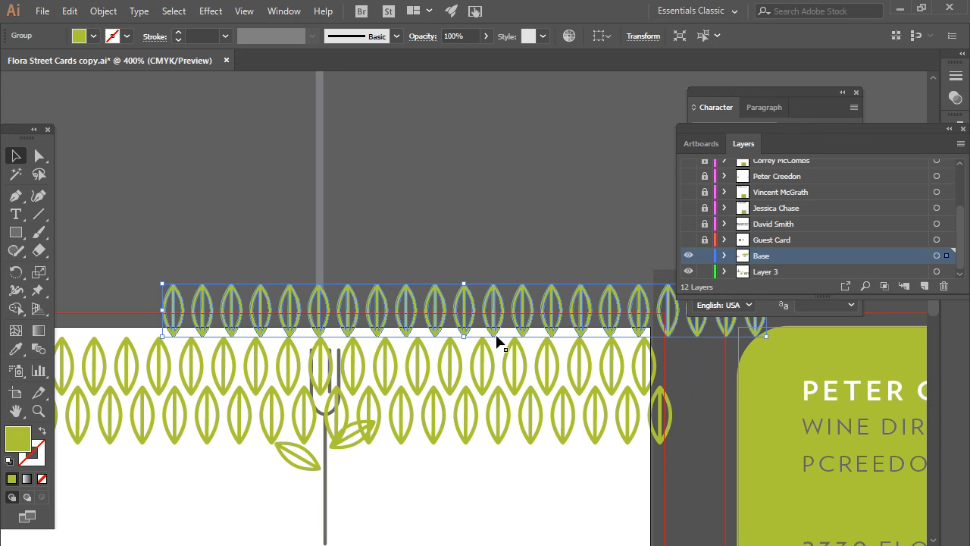
pyautogui.press('Delete')
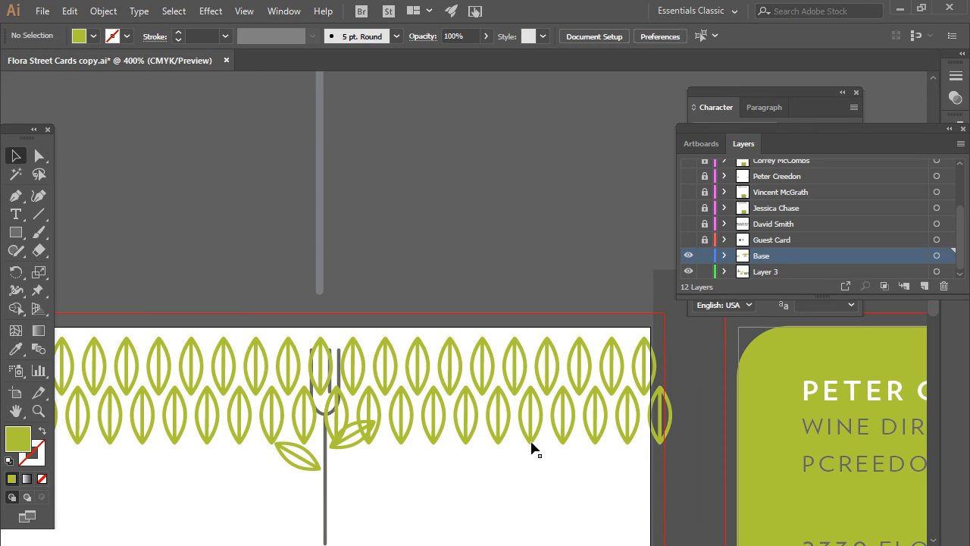
pyautogui.click(516, 367)
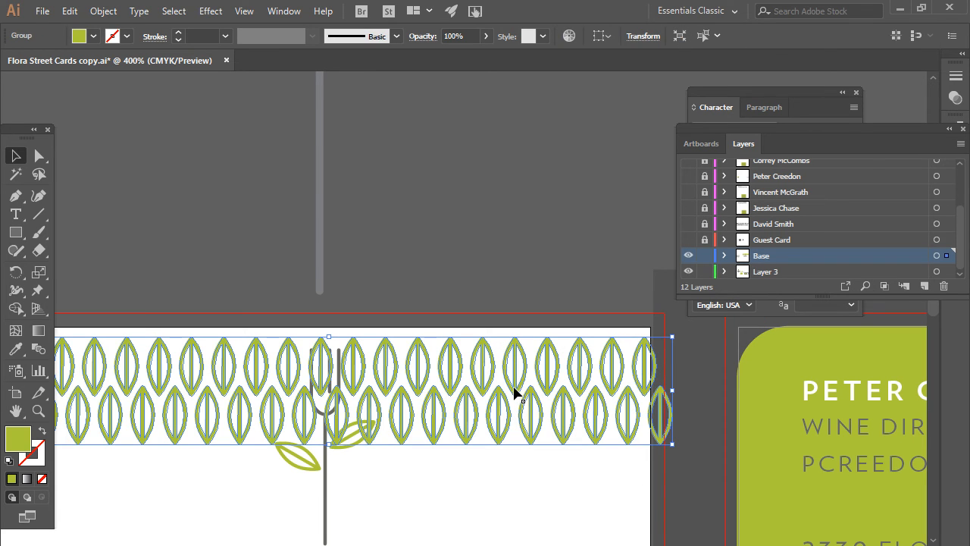
pyautogui.hotkey('ctrl', 'c')
pyautogui.press('ctrl')
pyautogui.hotkey('ctrl', 'v')
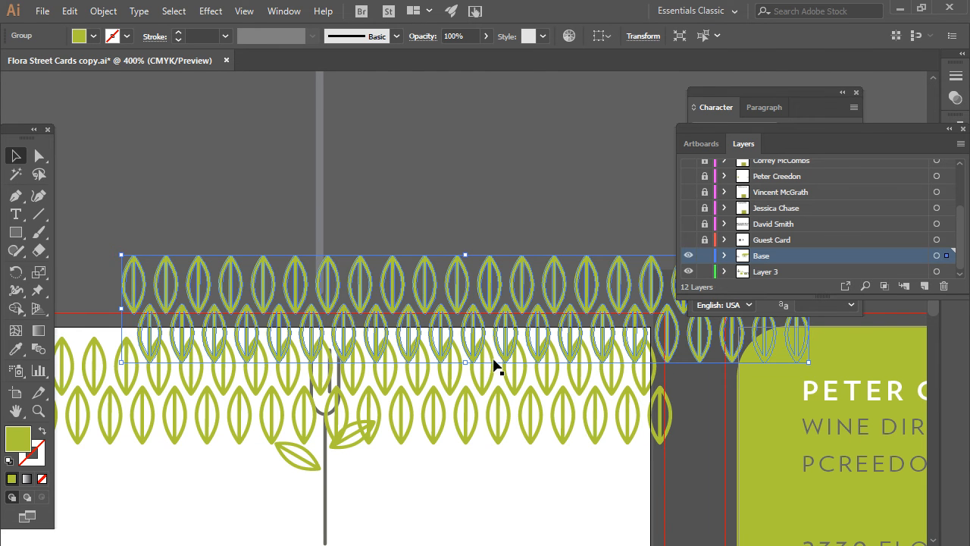
pyautogui.moveTo(492, 361); pyautogui.dragTo(464, 464)
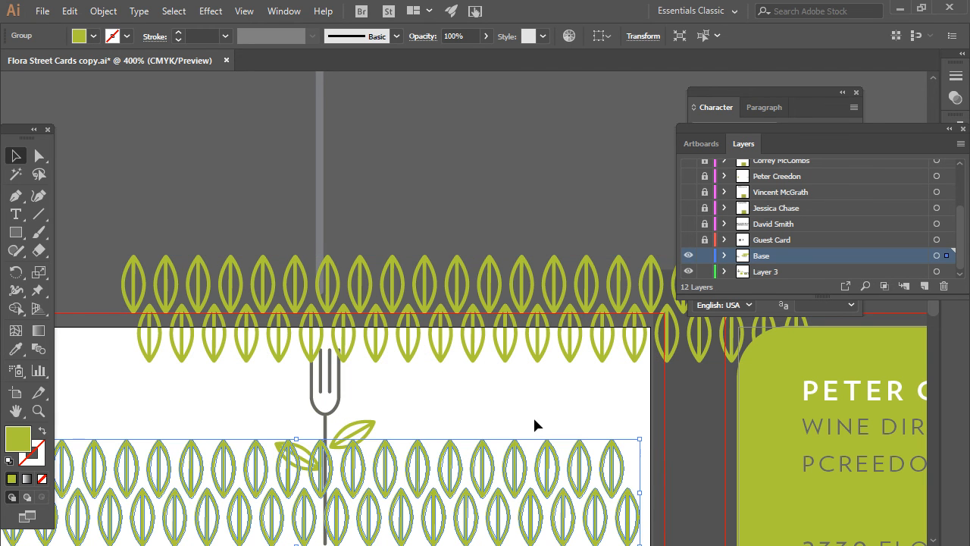
pyautogui.hotkey('ctrl', 'z')
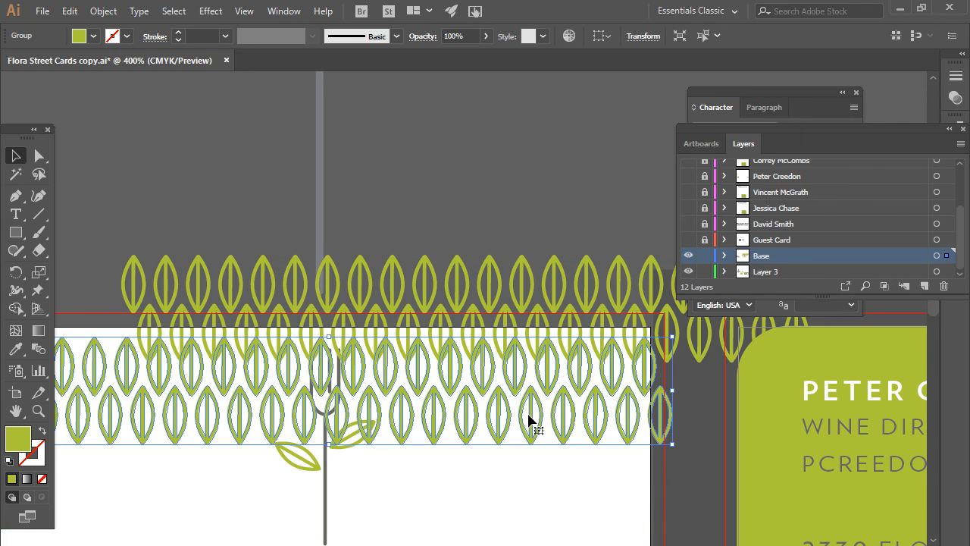
pyautogui.scroll(-2, 527, 415)
pyautogui.scroll(-1, 527, 422)
# - Drag the duplicate leaf patterns down so the rows extend over the card
pyautogui.moveTo(489, 402); pyautogui.dragTo(485, 454)
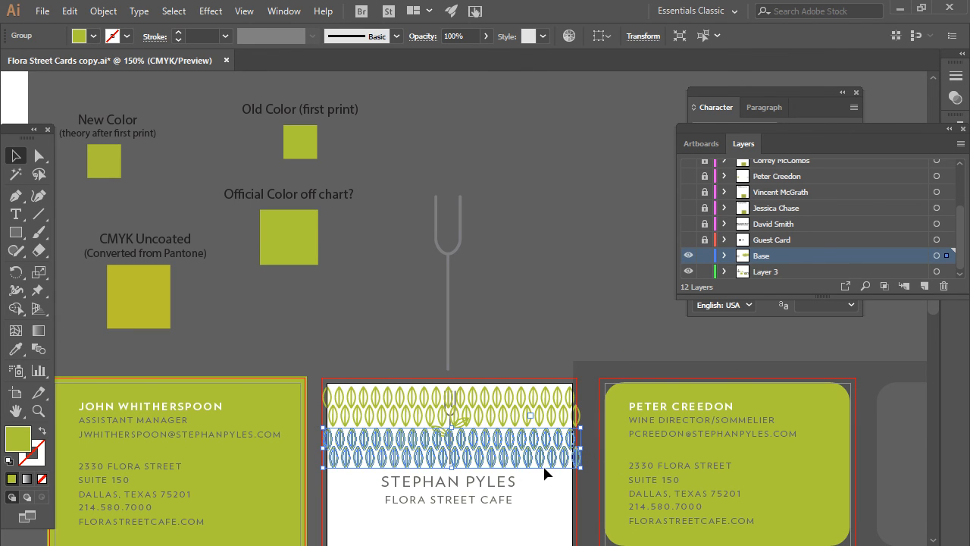
pyautogui.moveTo(539, 345); pyautogui.dragTo(547, 460)
pyautogui.scroll(-3, 535, 448)
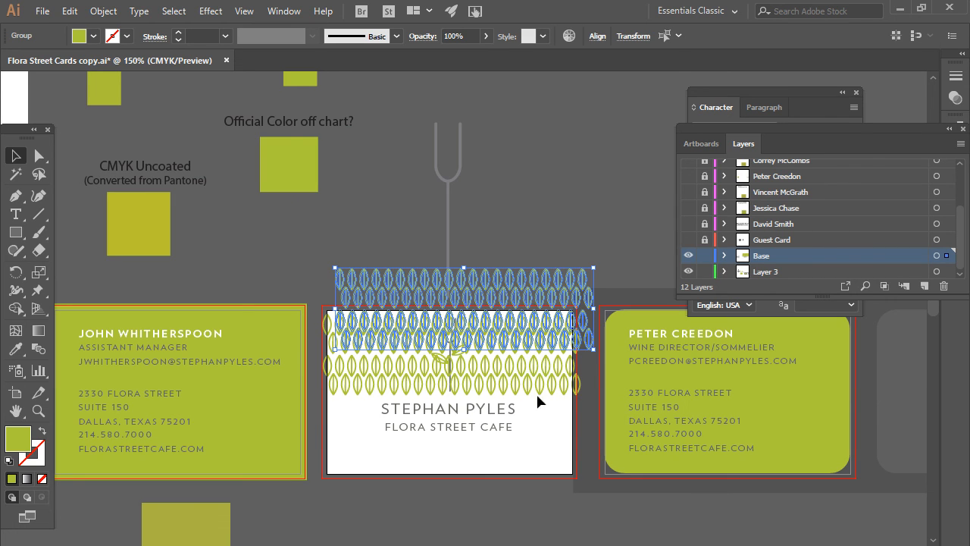
pyautogui.moveTo(538, 323); pyautogui.dragTo(525, 453)
# - Ungroup all leaf rows and distribute their vertical centers evenly over the card
pyautogui.moveTo(532, 285); pyautogui.dragTo(551, 485)
pyautogui.moveTo(551, 444); pyautogui.dragTo(544, 443)
pyautogui.rightClick(545, 443)
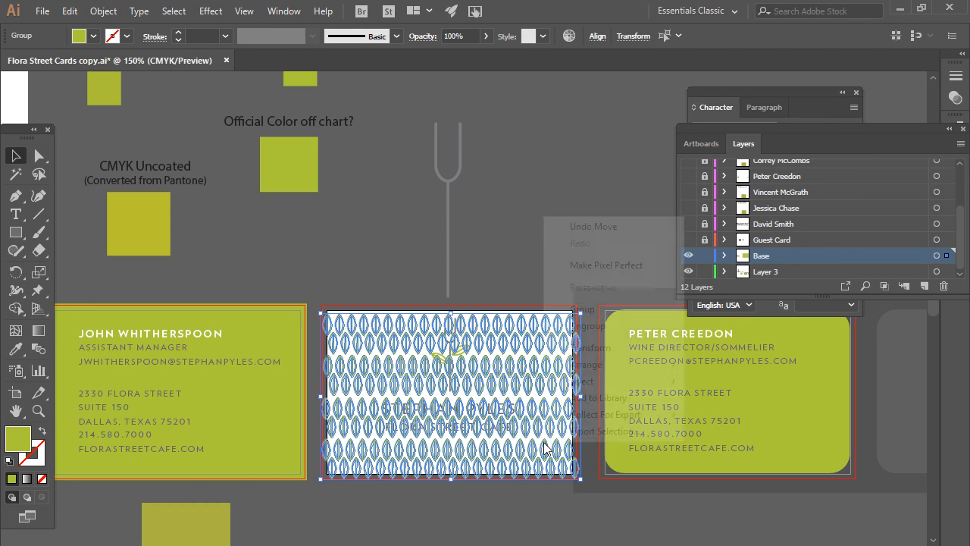
pyautogui.click(589, 326)
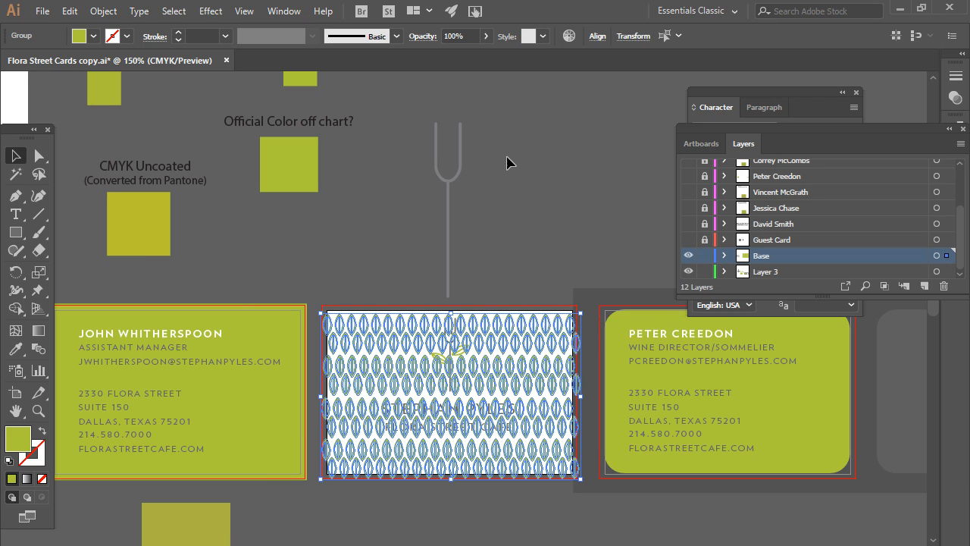
pyautogui.click(597, 36)
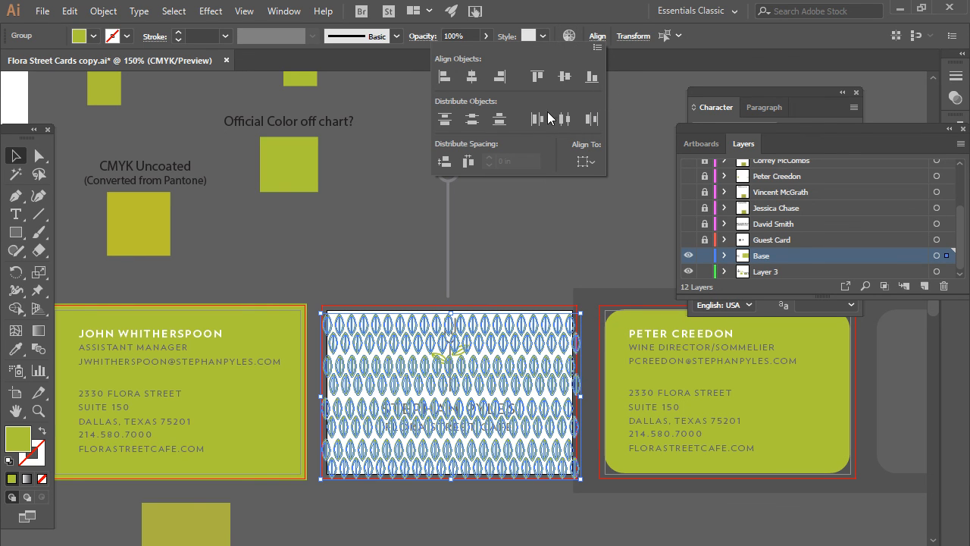
pyautogui.click(472, 119)
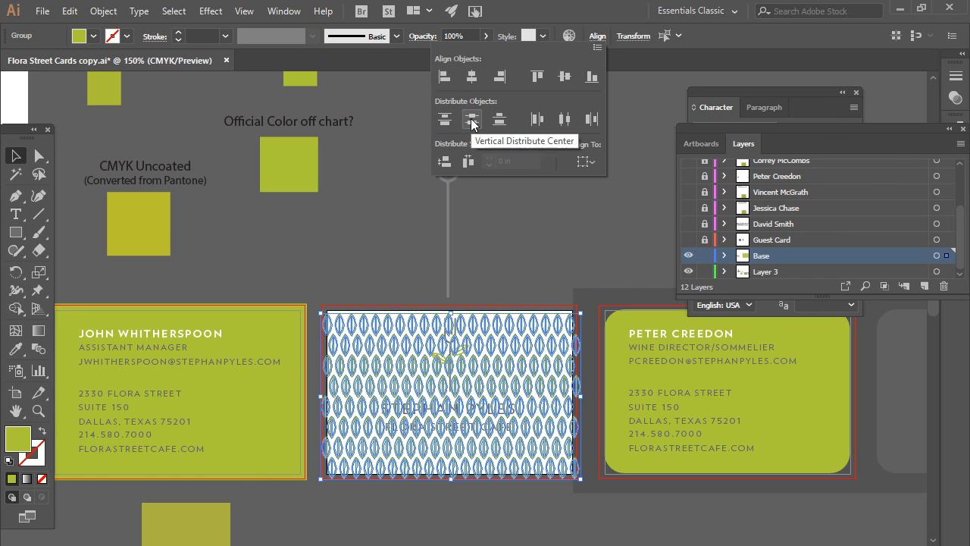
pyautogui.click(536, 219)
pyautogui.click(569, 528)
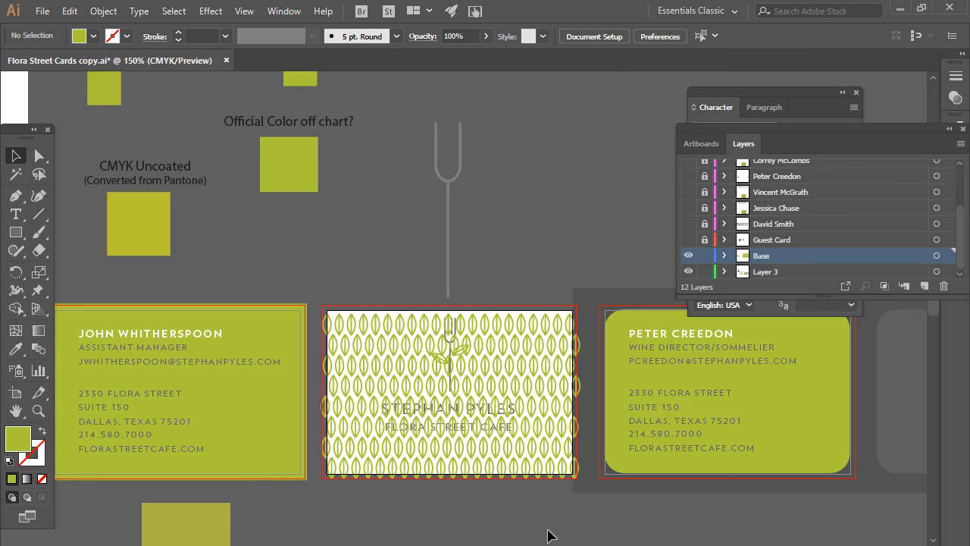
pyautogui.press('super')
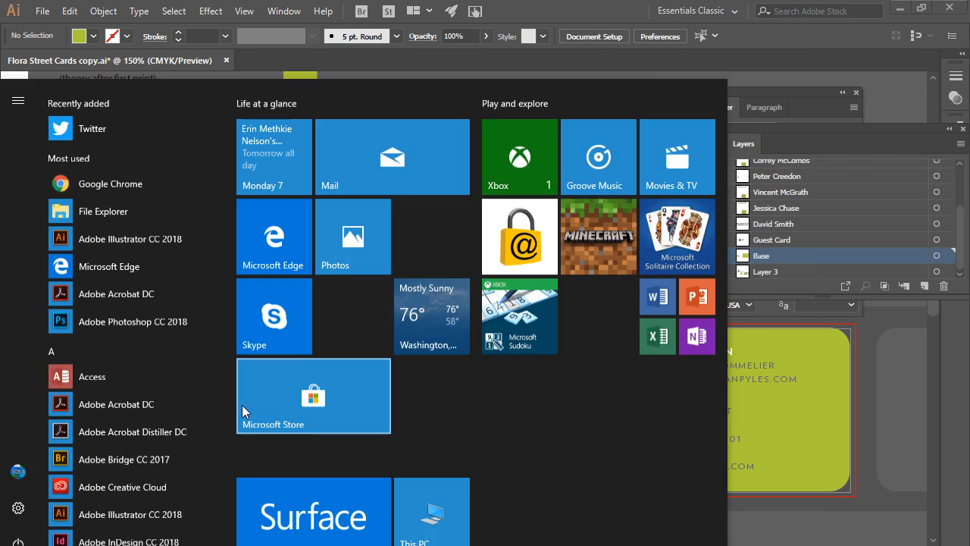
pyautogui.press('super')
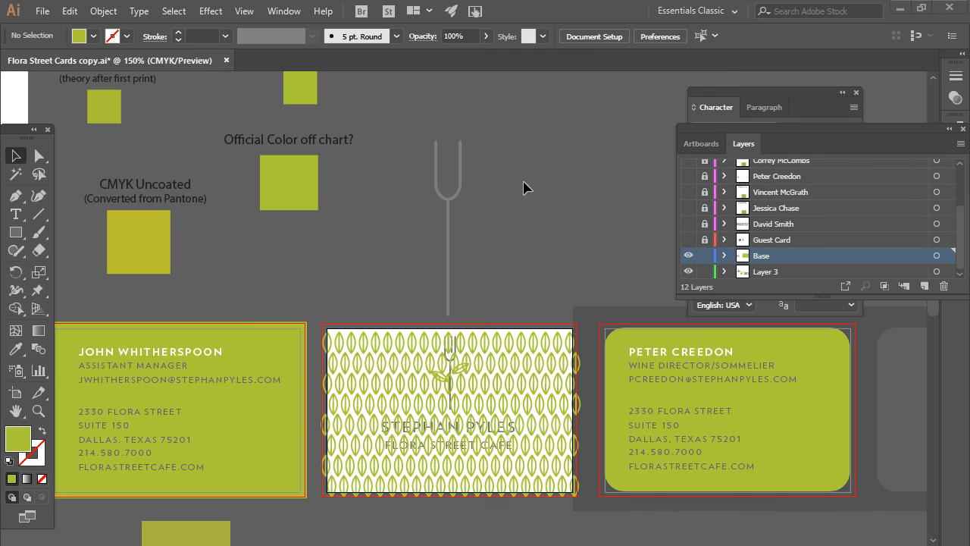
pyautogui.moveTo(490, 545)
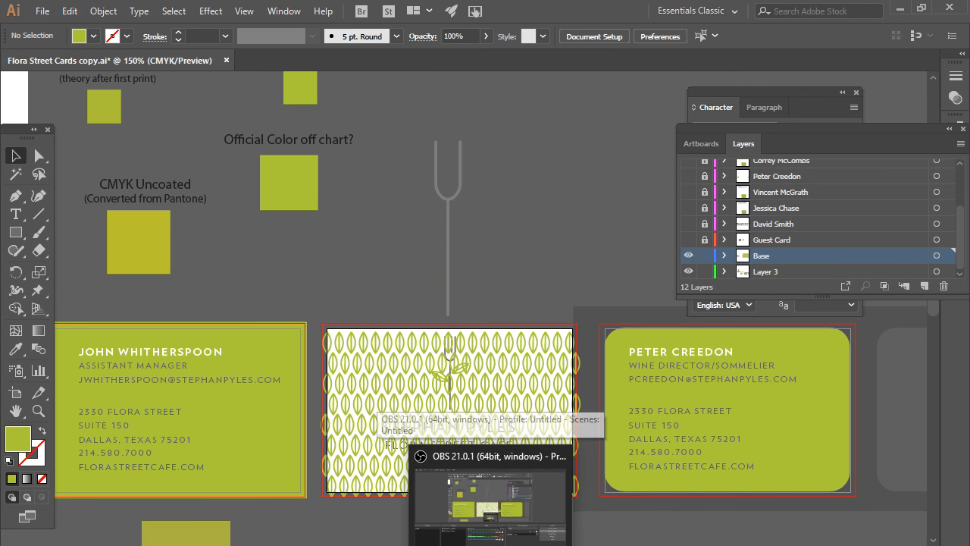